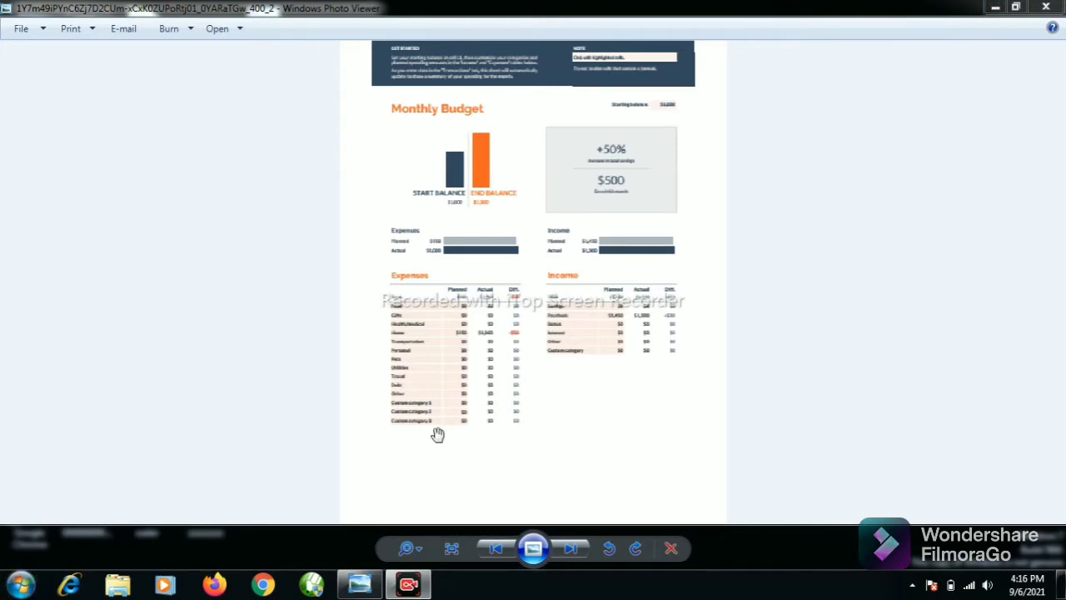
Bring Chrome up from the taskbar over the Monthly Budget image, minimizing and restoring its window.
{"action": "left_click", "coordinate": [266, 587]}
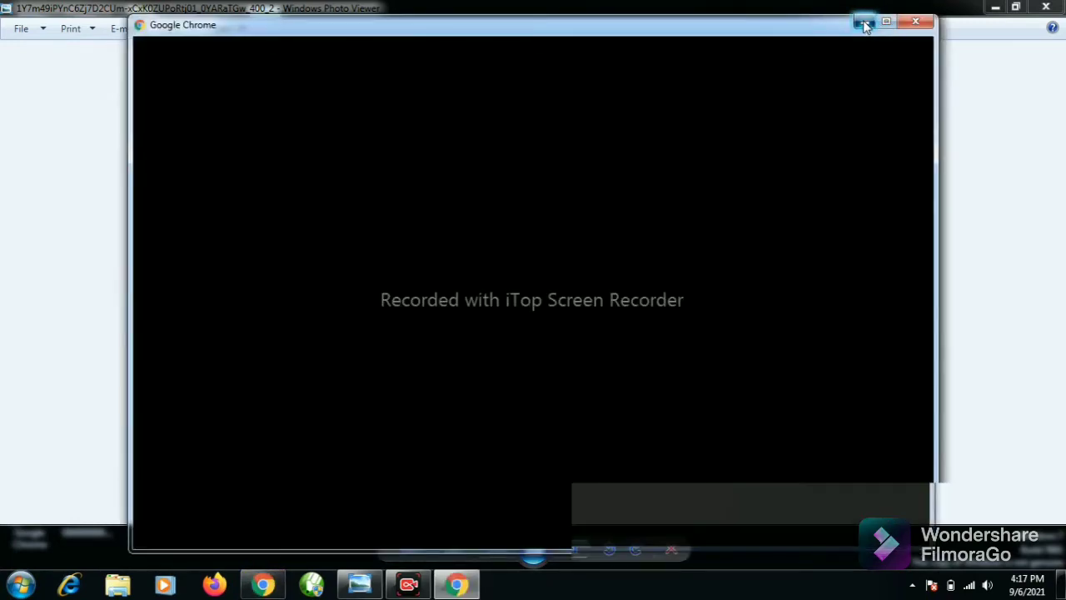
{"action": "left_click", "coordinate": [865, 24]}
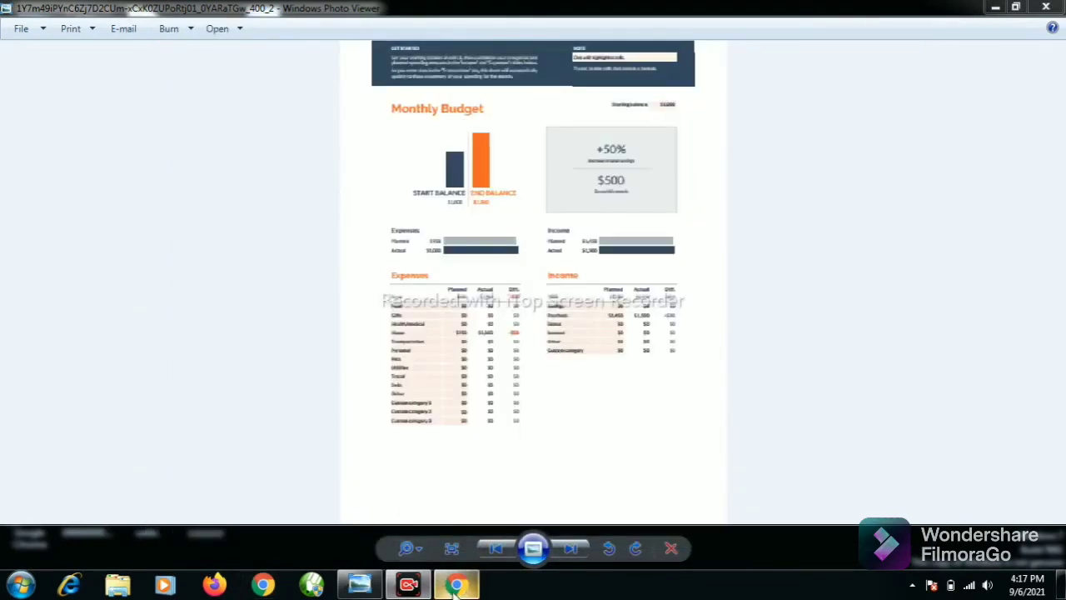
{"action": "left_click", "coordinate": [457, 590]}
Open Chrome under the first saved profile and go to Google Drive via the Google apps panel.
{"action": "left_click", "coordinate": [879, 22]}
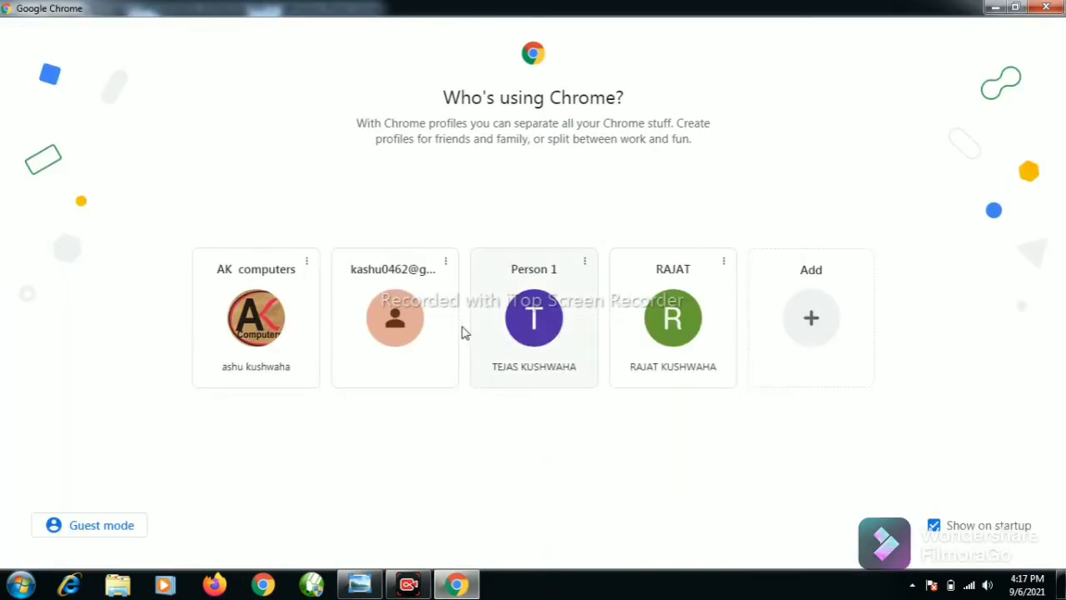
{"action": "left_click", "coordinate": [258, 320]}
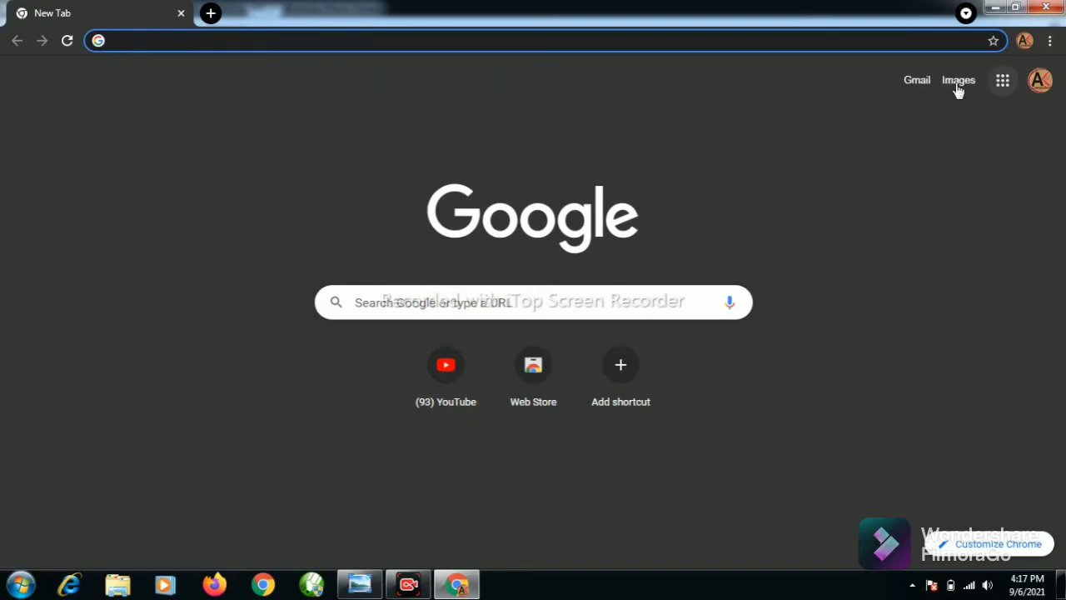
{"action": "left_click", "coordinate": [1004, 96]}
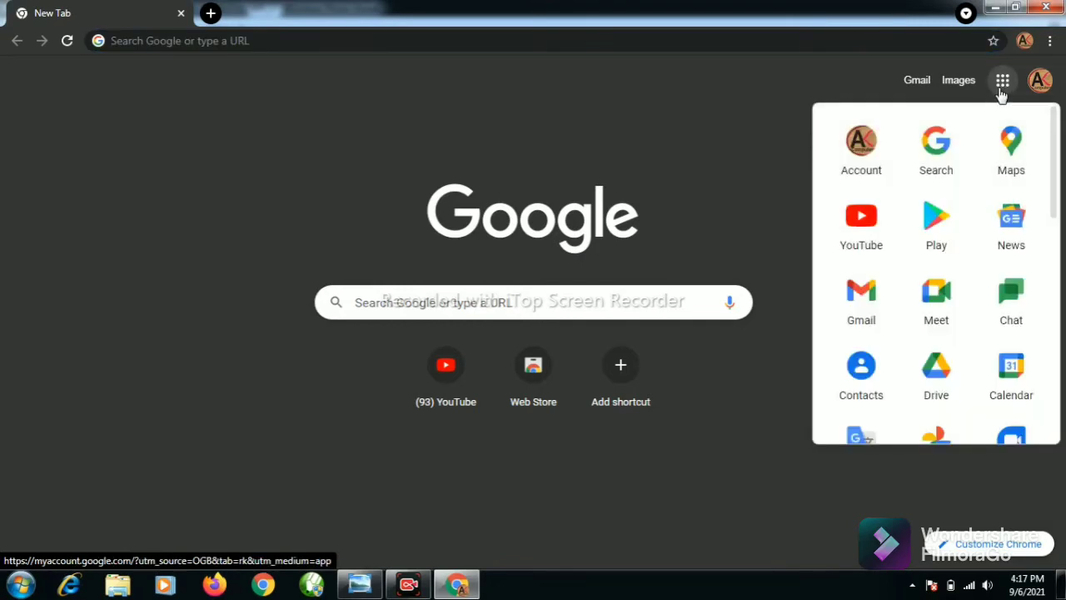
{"action": "scroll", "coordinate": [1053, 188], "scroll_direction": "down", "scroll_amount": 1}
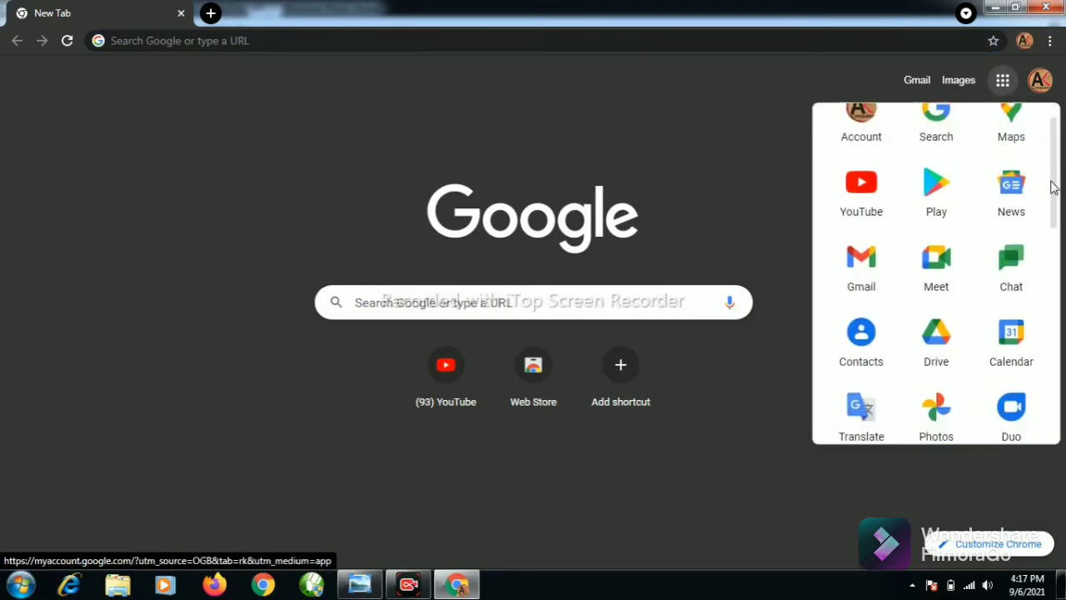
{"action": "left_click_drag", "start_coordinate": [1052, 187], "coordinate": [1035, 340]}
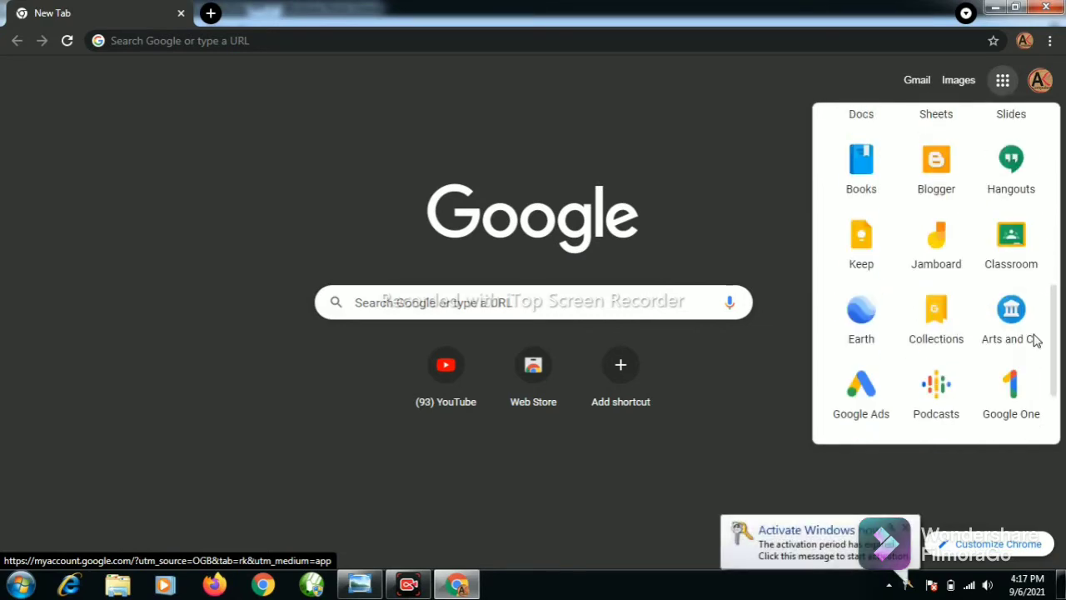
{"action": "scroll", "coordinate": [1038, 316], "scroll_direction": "up", "scroll_amount": 3}
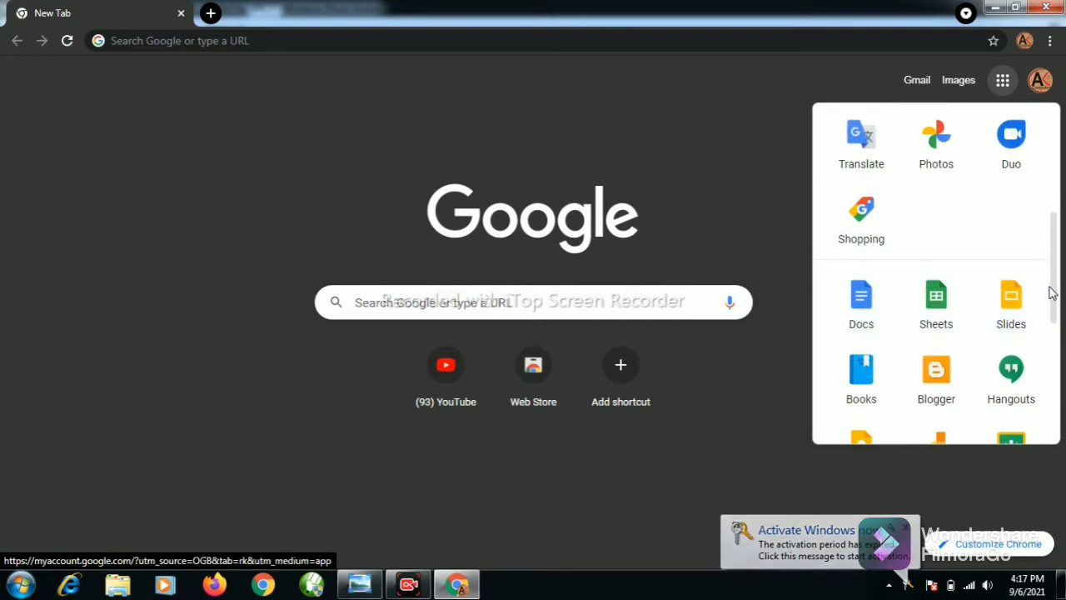
{"action": "scroll", "coordinate": [1052, 276], "scroll_direction": "up", "scroll_amount": 3}
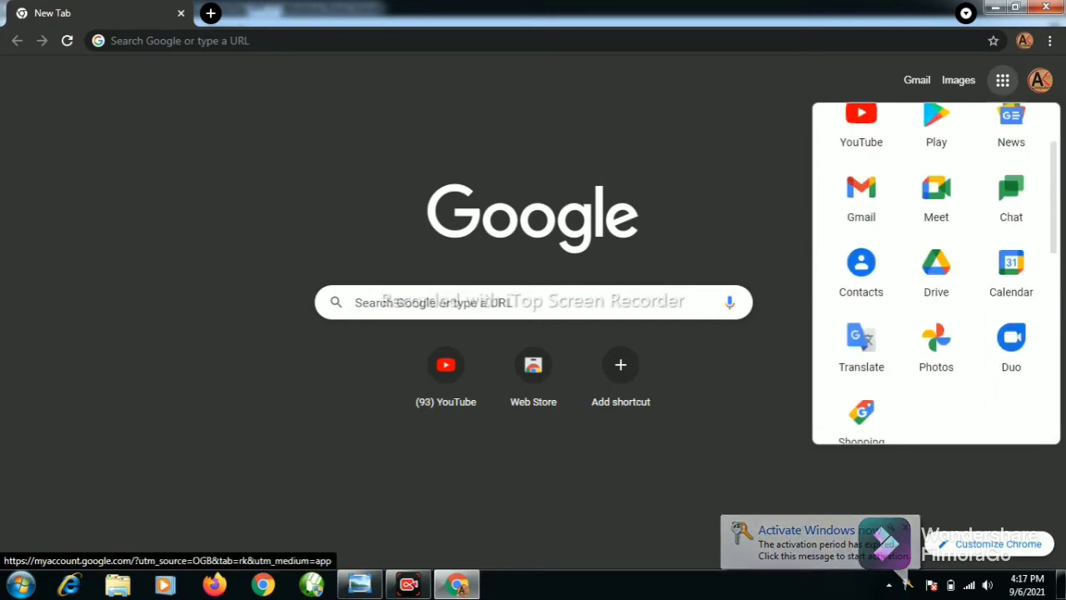
{"action": "left_click", "coordinate": [954, 283]}
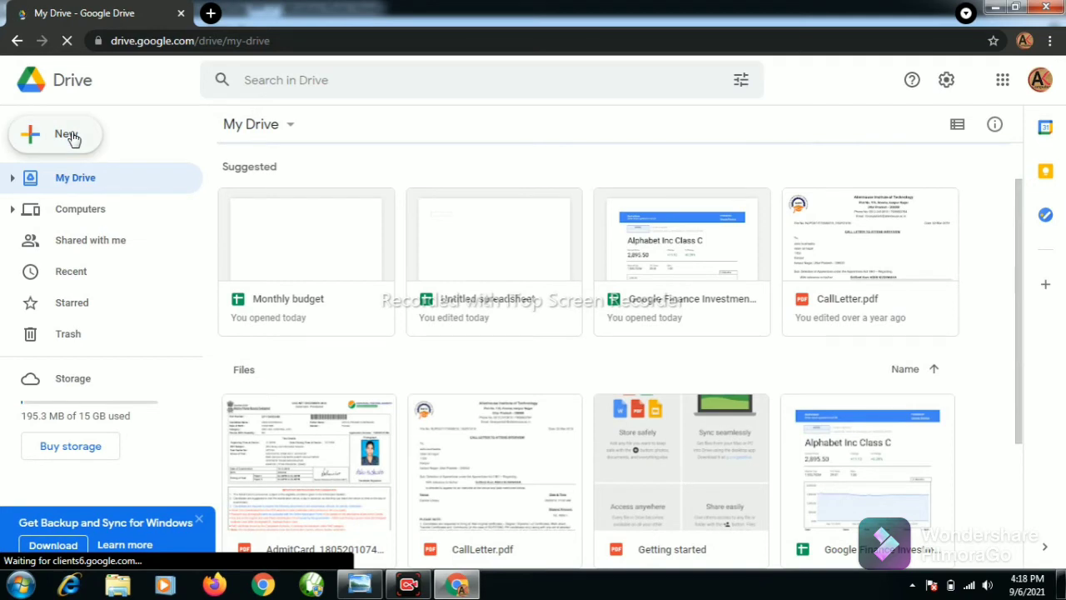
Create a new Google Sheets spreadsheet from My Drive's right-click menu.
{"action": "right_click", "coordinate": [93, 188]}
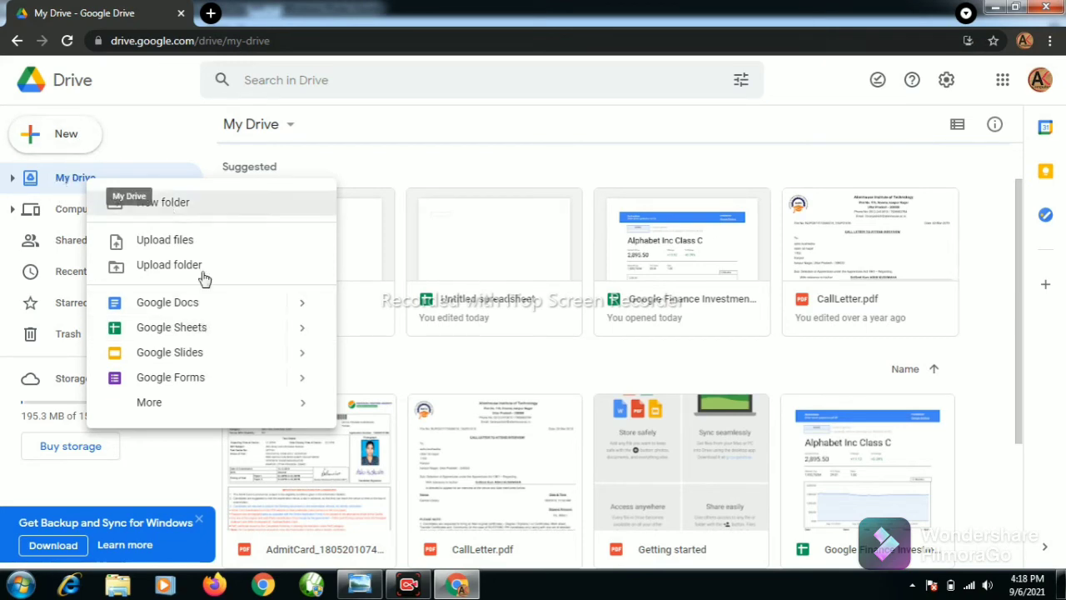
{"action": "left_click", "coordinate": [193, 329]}
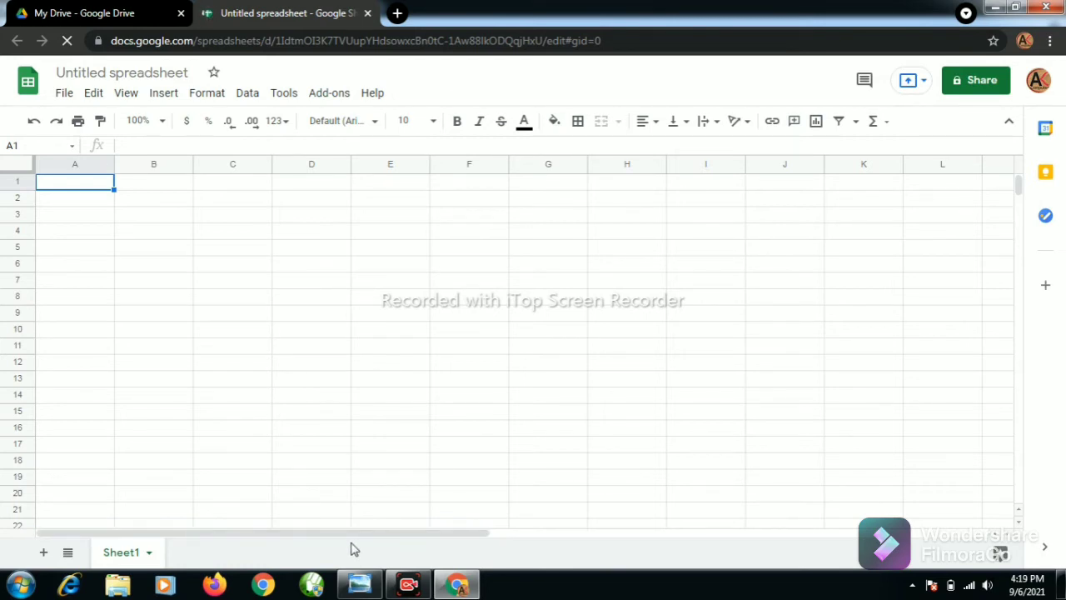
Jump to column Z, the last column of the blank Untitled spreadsheet.
{"action": "key", "text": "ctrl+Right"}
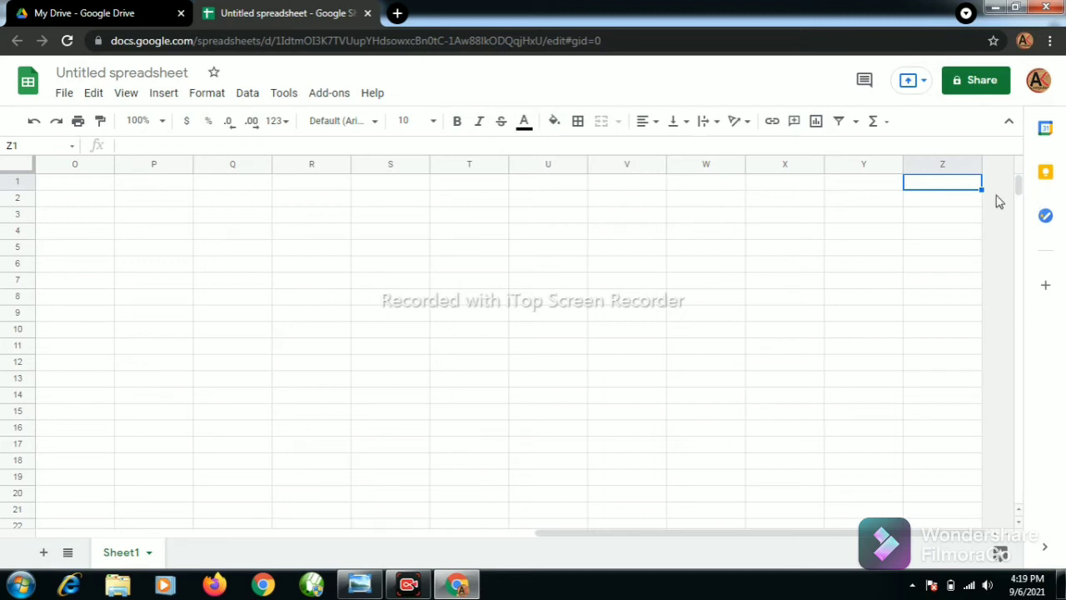
Insert one column left of Z so the sheet extends to AA, then return to B1.
{"action": "right_click", "coordinate": [956, 170]}
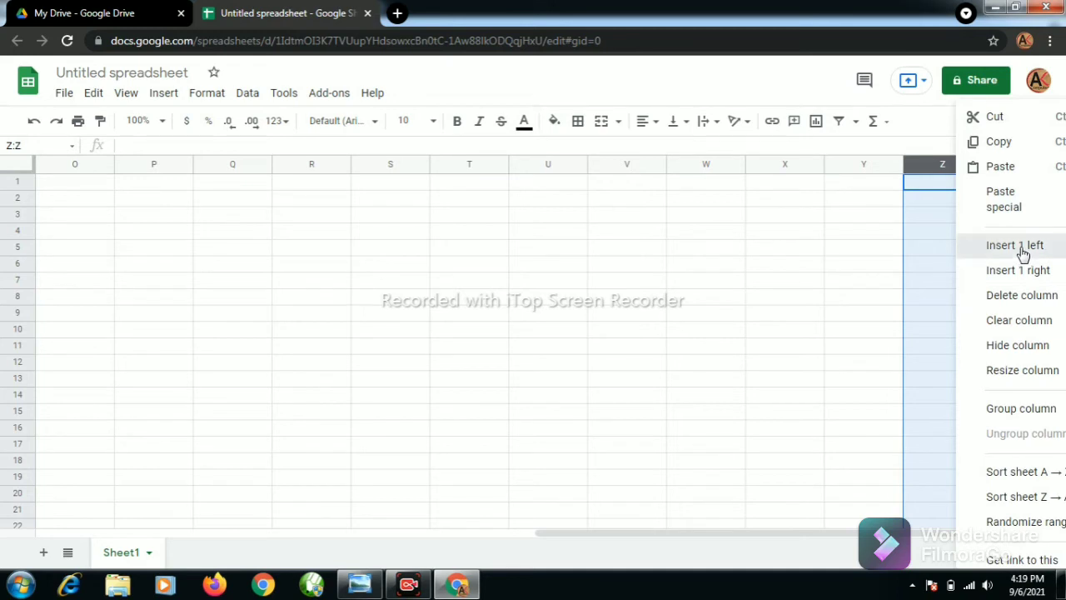
{"action": "left_click", "coordinate": [1021, 250]}
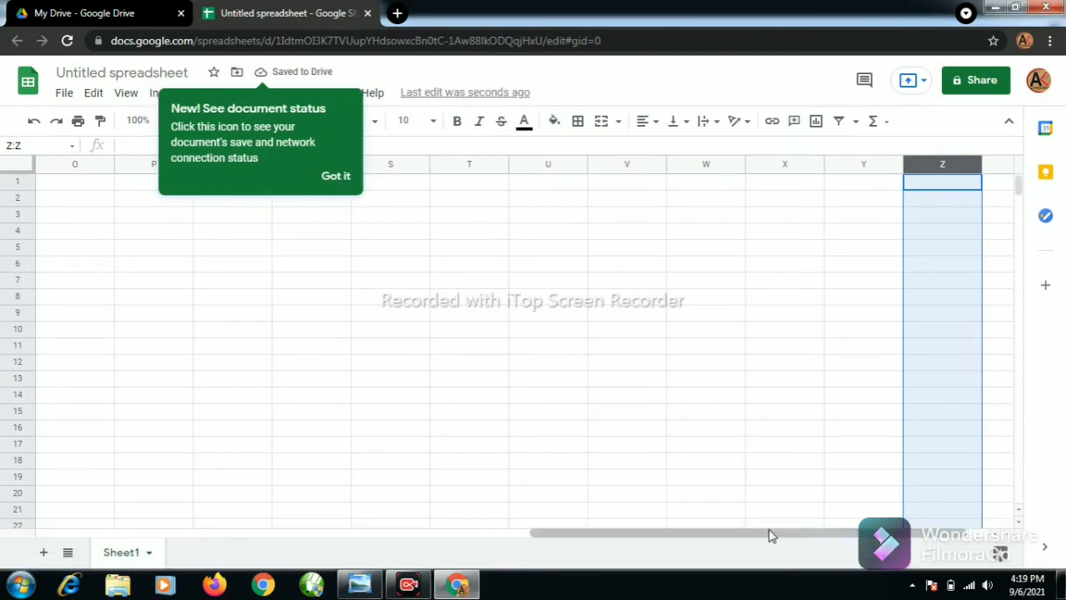
{"action": "scroll", "coordinate": [863, 534], "scroll_direction": "right", "scroll_amount": 1}
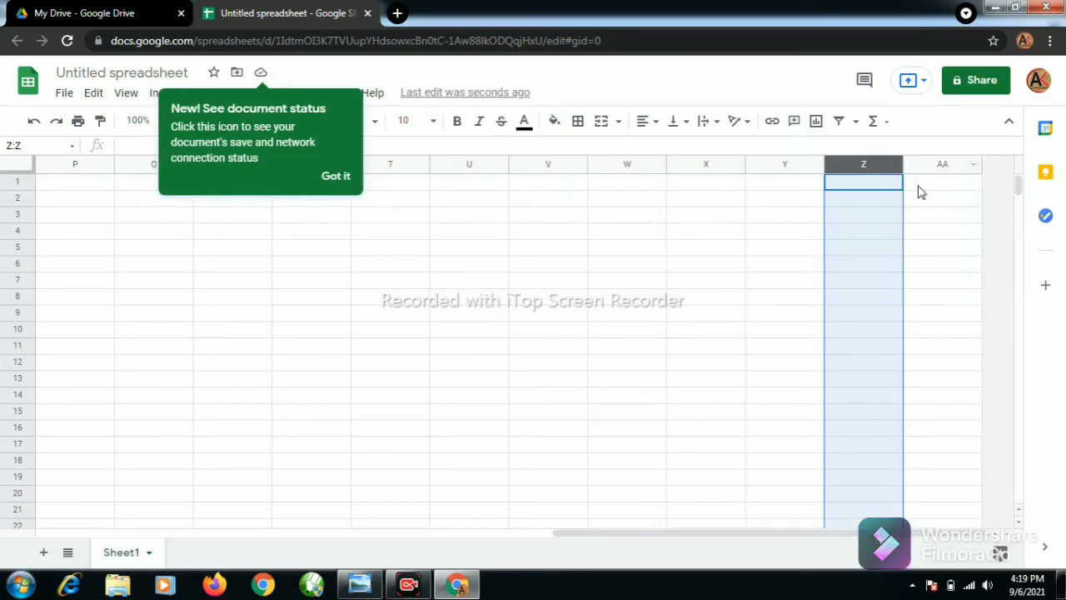
{"action": "left_click", "coordinate": [337, 177]}
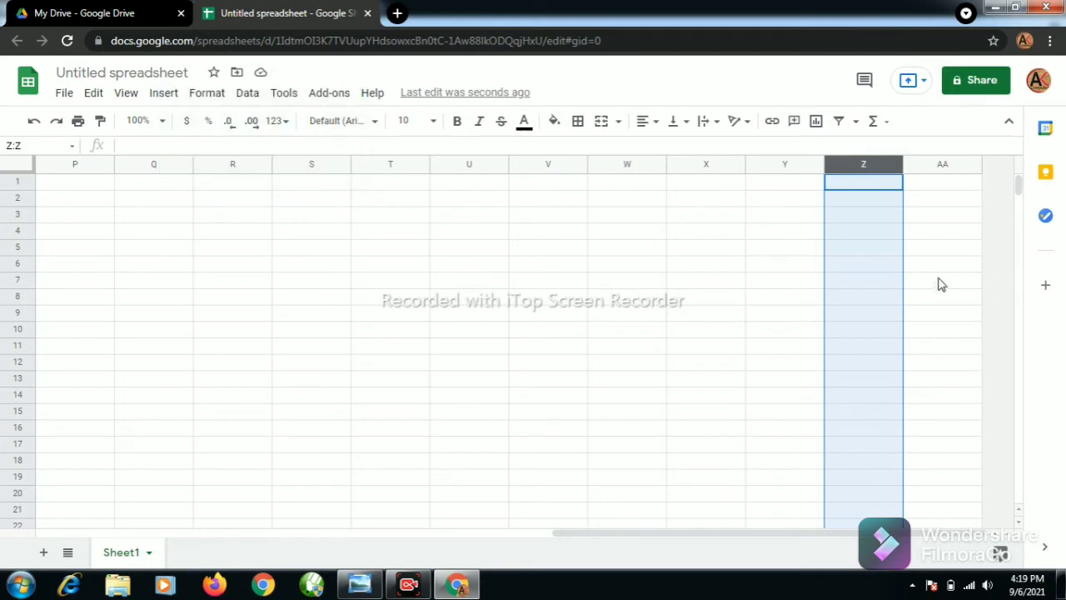
{"action": "left_click", "coordinate": [943, 184]}
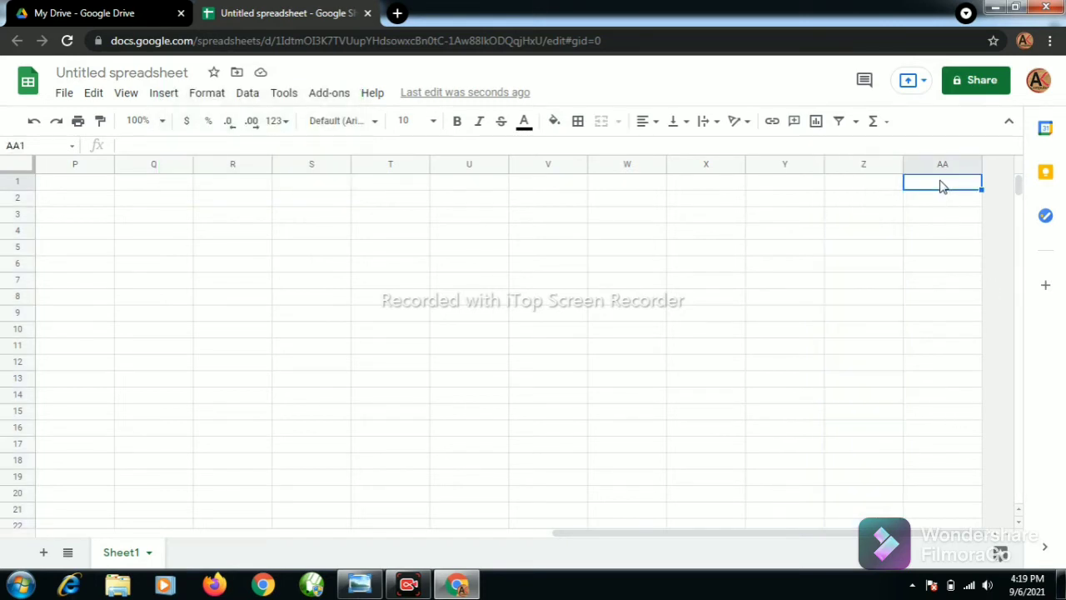
{"action": "left_click_drag", "start_coordinate": [866, 536], "coordinate": [388, 571]}
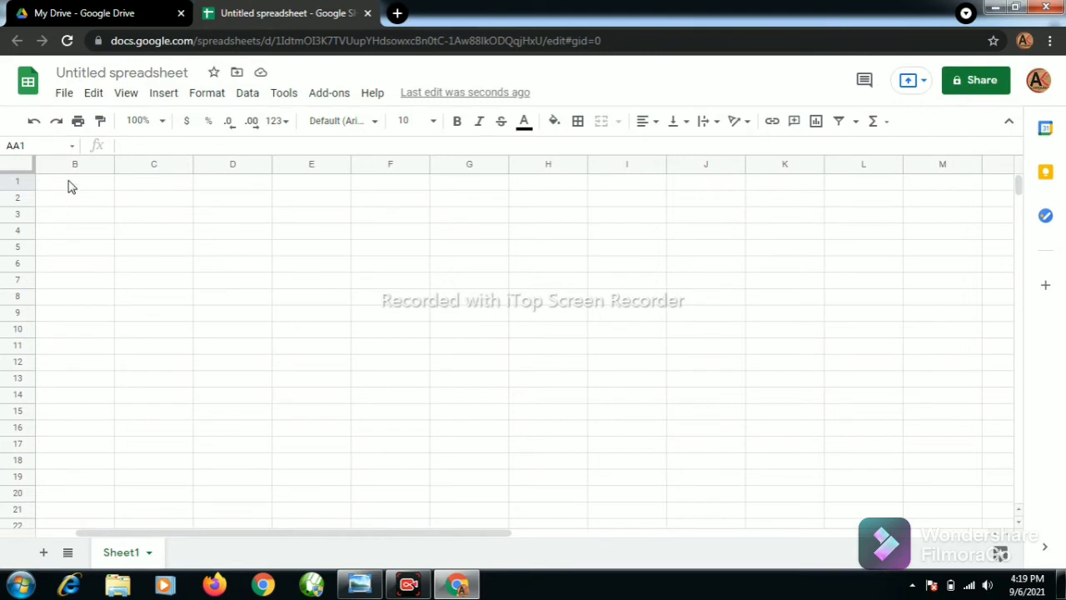
{"action": "left_click", "coordinate": [66, 183]}
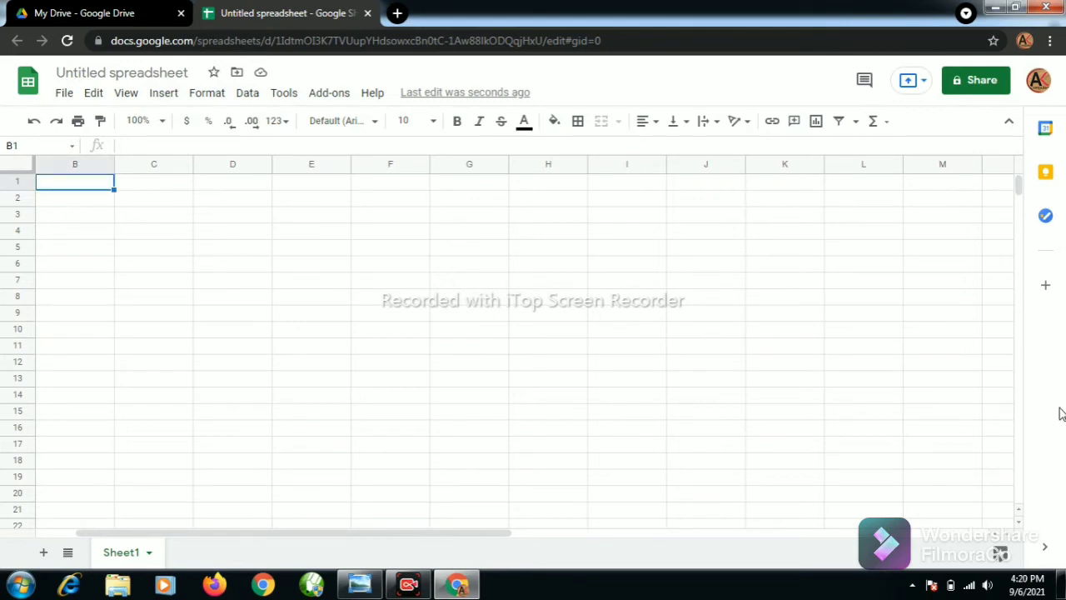
Add 2000 rows at the bottom so Sheet1 reaches row 3000, then return to A1.
{"action": "key", "text": "ctrl+Down"}
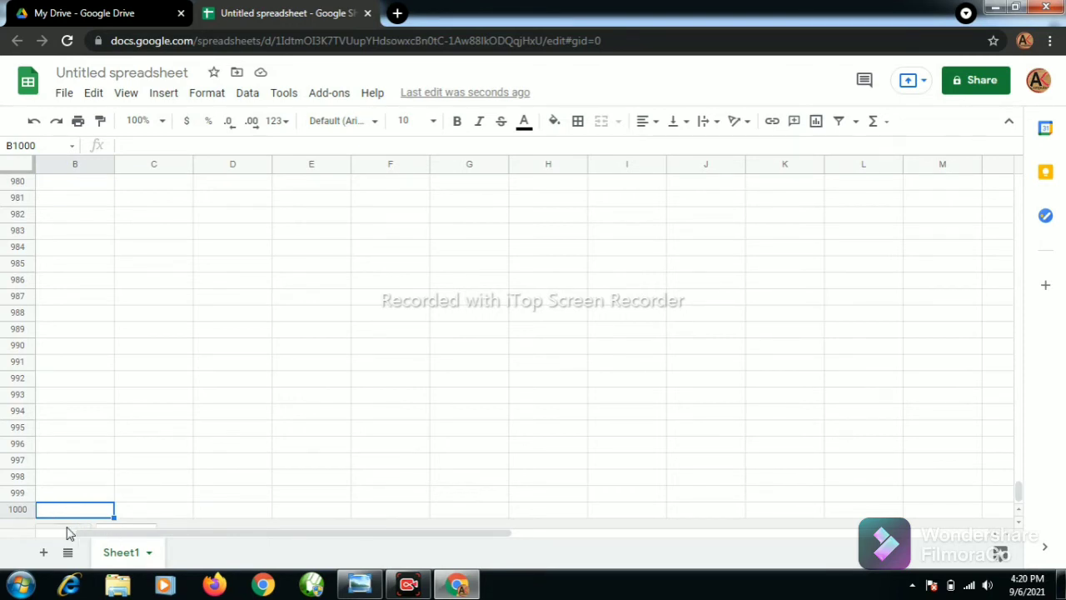
{"action": "left_click", "coordinate": [60, 533]}
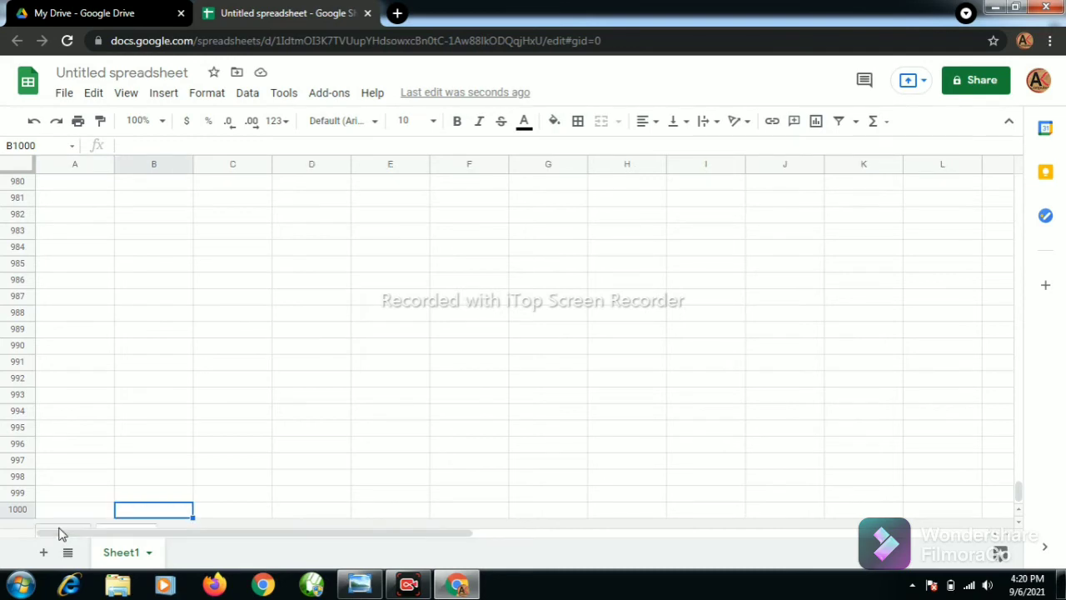
{"action": "left_click", "coordinate": [1018, 511]}
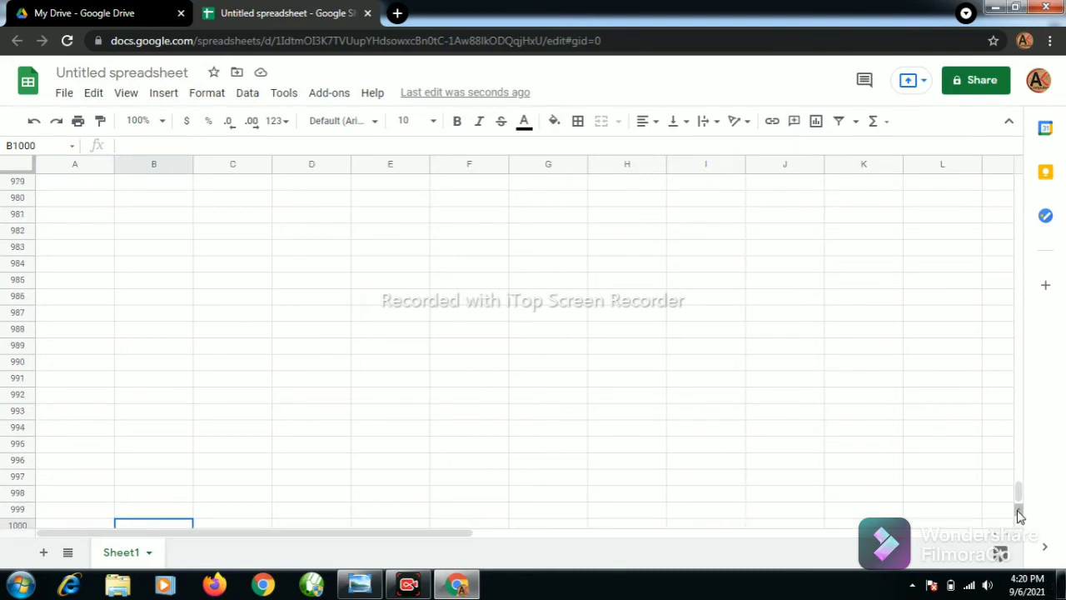
{"action": "left_click", "coordinate": [65, 518]}
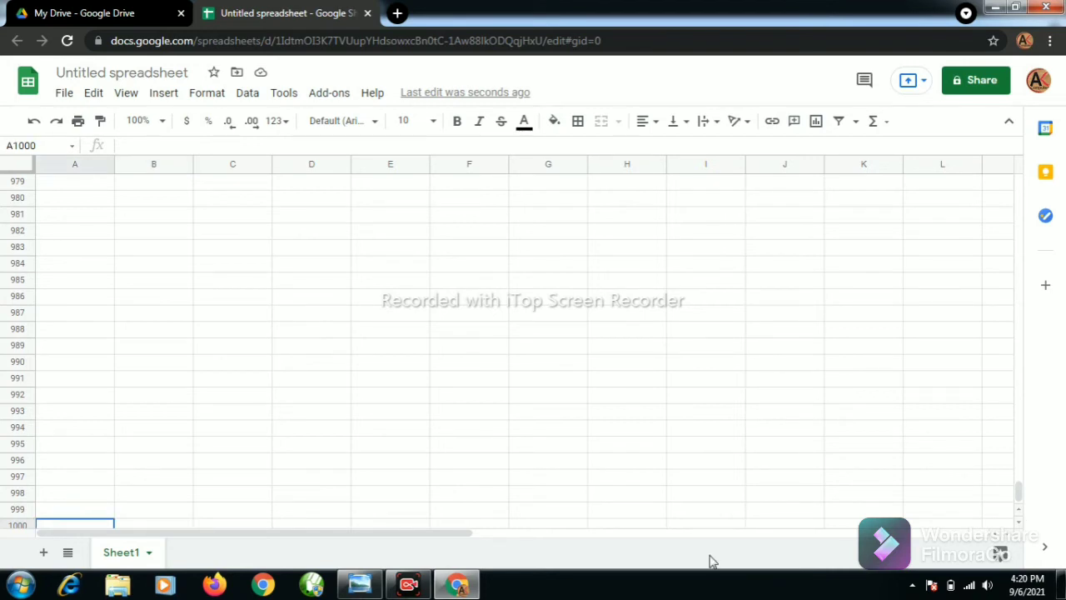
{"action": "scroll", "coordinate": [709, 560], "scroll_direction": "down", "scroll_amount": 2}
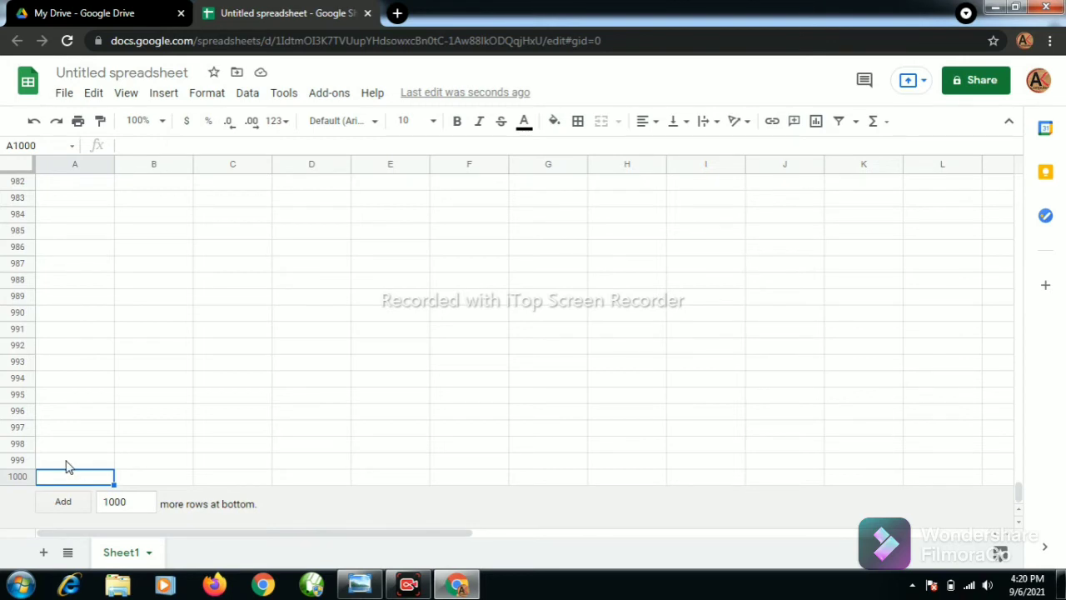
{"action": "left_click", "coordinate": [132, 503]}
{"action": "type", "text": "2"}
{"action": "key", "text": "Return"}
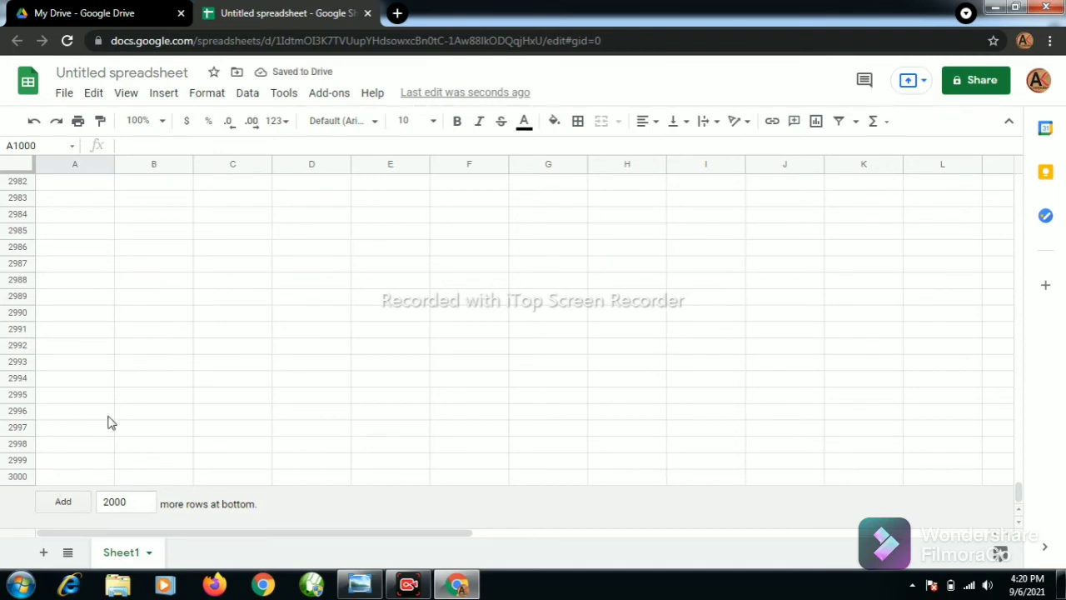
{"action": "left_click", "coordinate": [68, 481]}
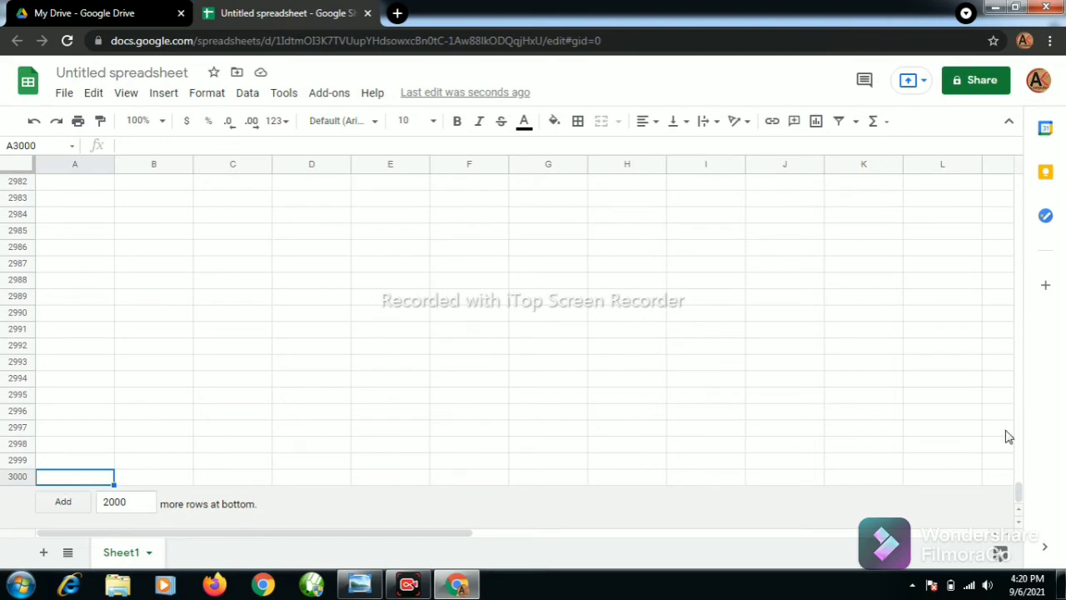
{"action": "left_click_drag", "start_coordinate": [1018, 491], "coordinate": [1016, 401]}
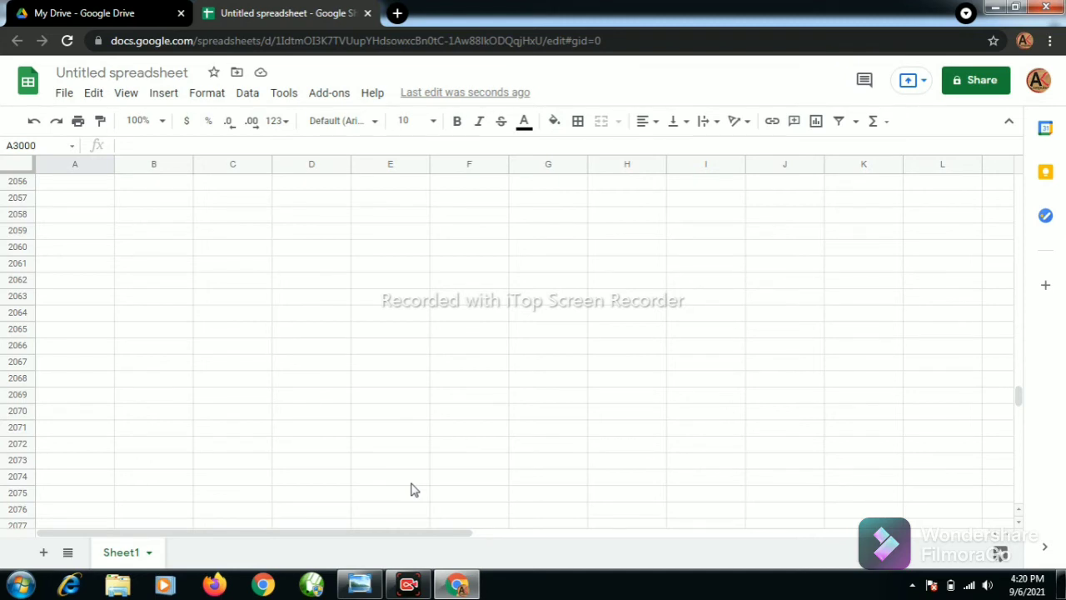
{"action": "key", "text": "ctrl+Home"}
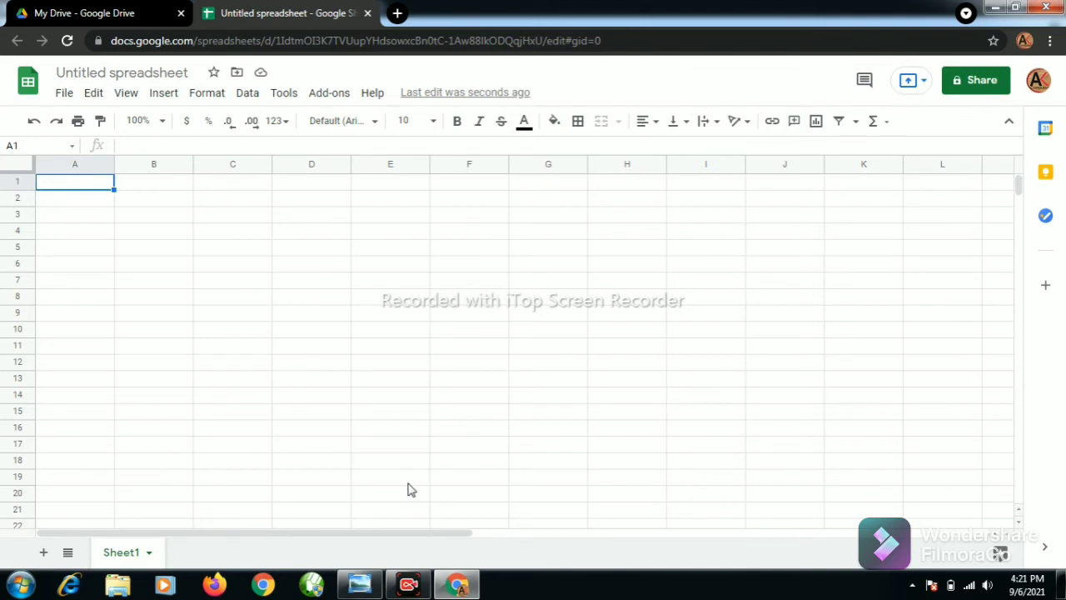
Enter the headings s.no, name and class in cells A2, B2 and C2.
{"action": "left_click", "coordinate": [56, 203]}
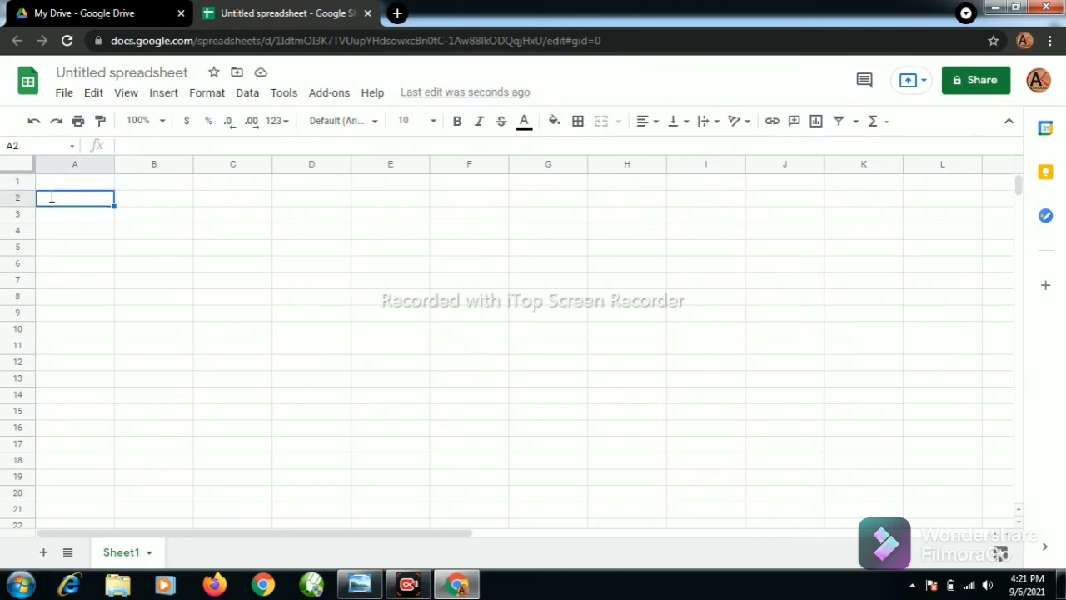
{"action": "type", "text": "s.no"}
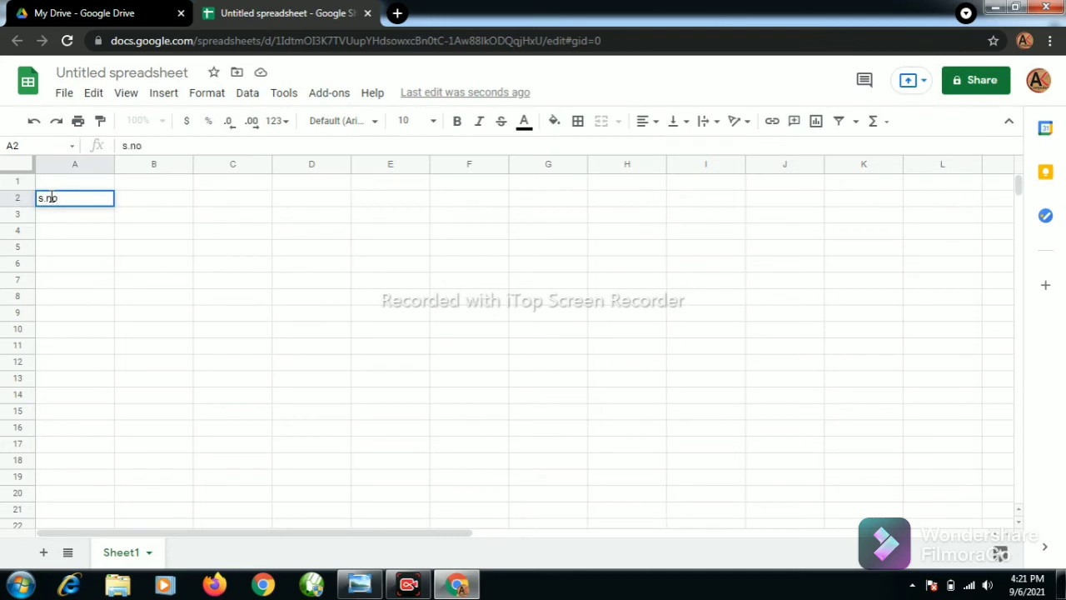
{"action": "left_click", "coordinate": [143, 199]}
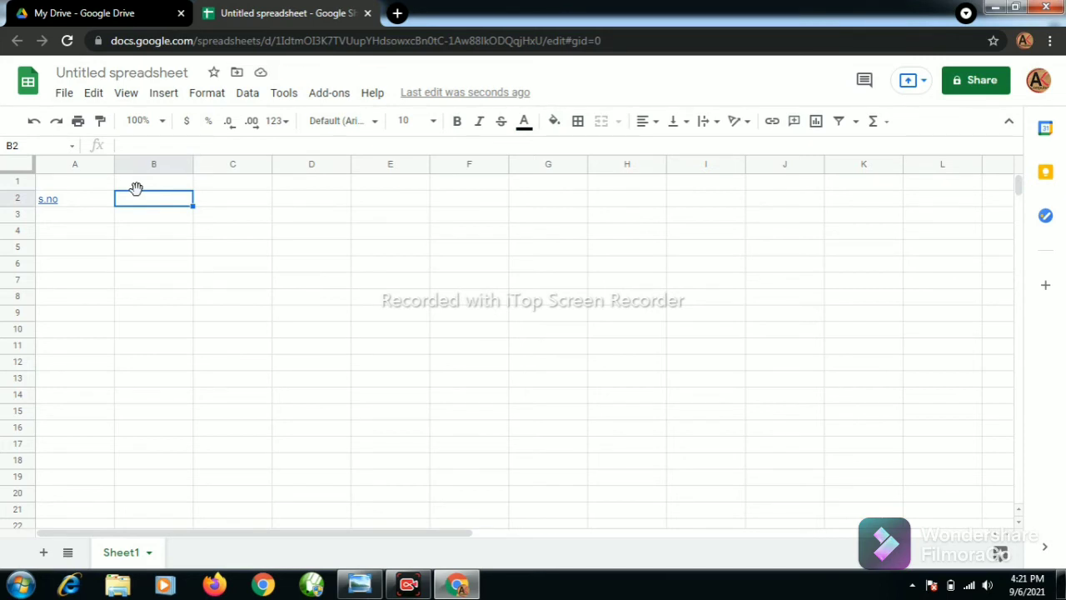
{"action": "type", "text": "name"}
{"action": "key", "text": "Tab"}
{"action": "type", "text": "c"}
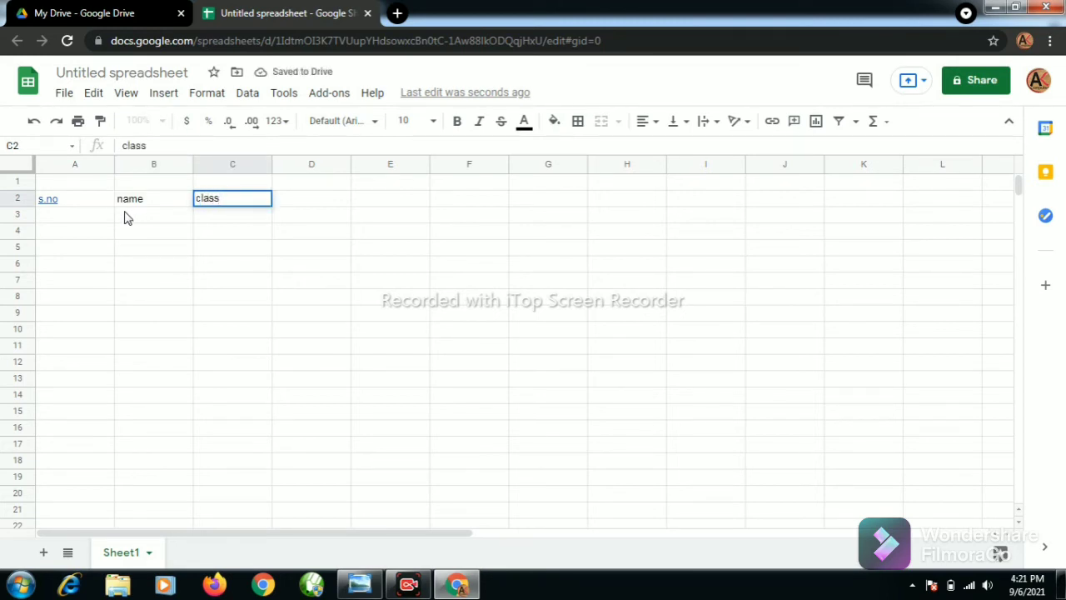
Enter 1, 2, 3 in A3:A5 and fill the series down to 11 at row 13.
{"action": "mouse_move", "coordinate": [92, 211]}
{"action": "key", "text": "Return"}
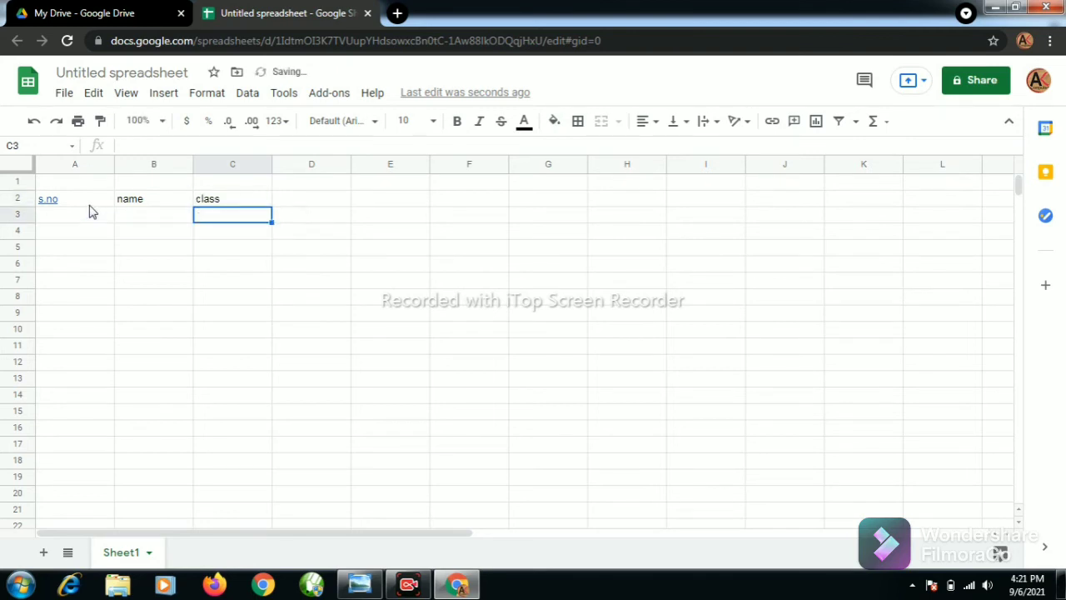
{"action": "key", "text": "Left"}
{"action": "key", "text": "Left"}
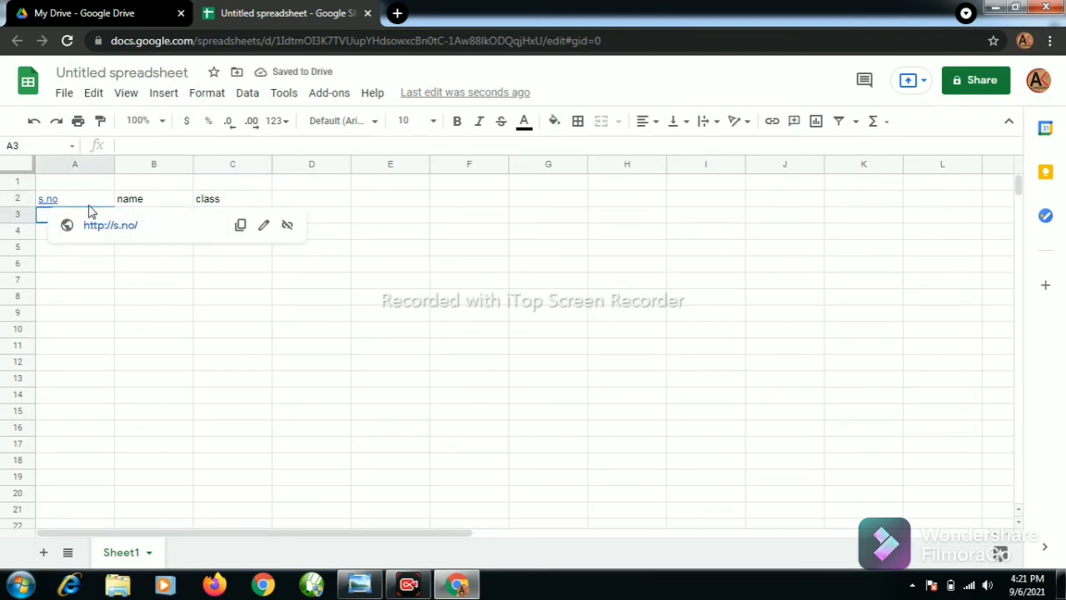
{"action": "type", "text": "1"}
{"action": "key", "text": "Return"}
{"action": "type", "text": "2"}
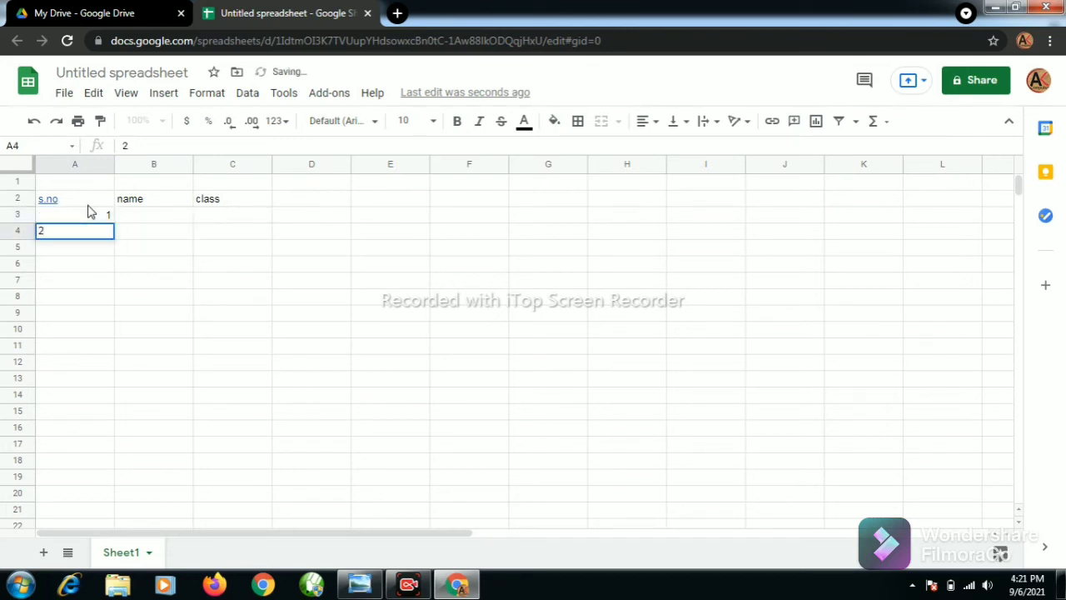
{"action": "key", "text": "Return"}
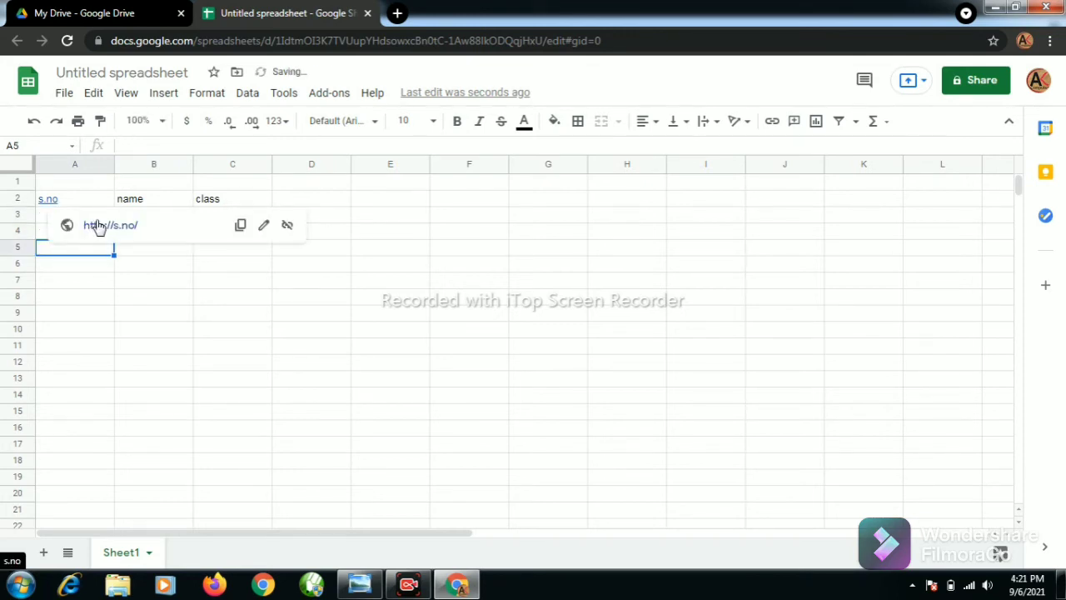
{"action": "type", "text": "3"}
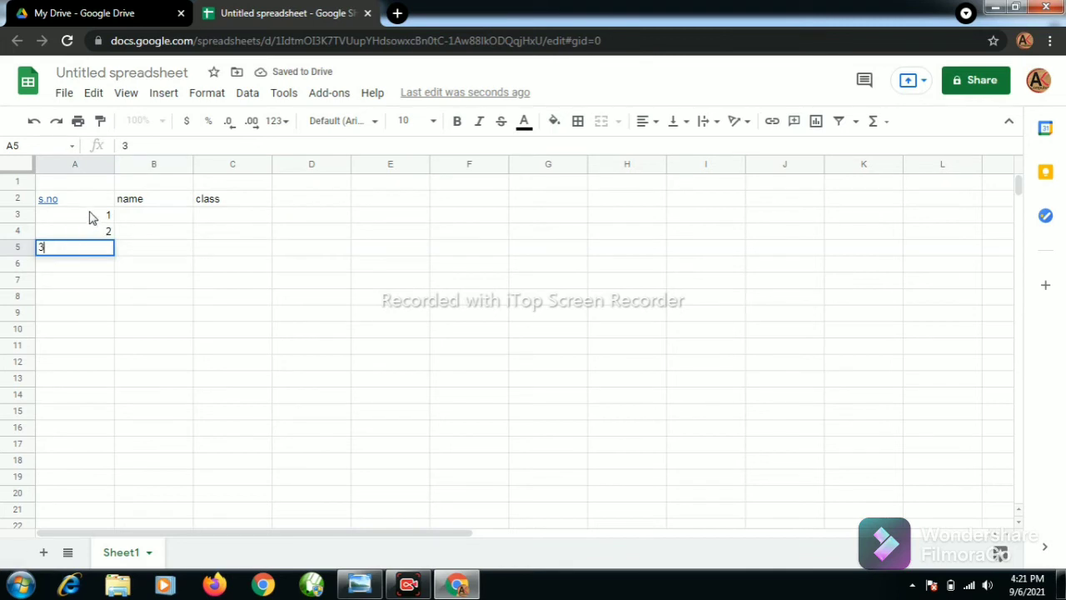
{"action": "left_click", "coordinate": [65, 213]}
{"action": "key", "text": "shift+Down"}
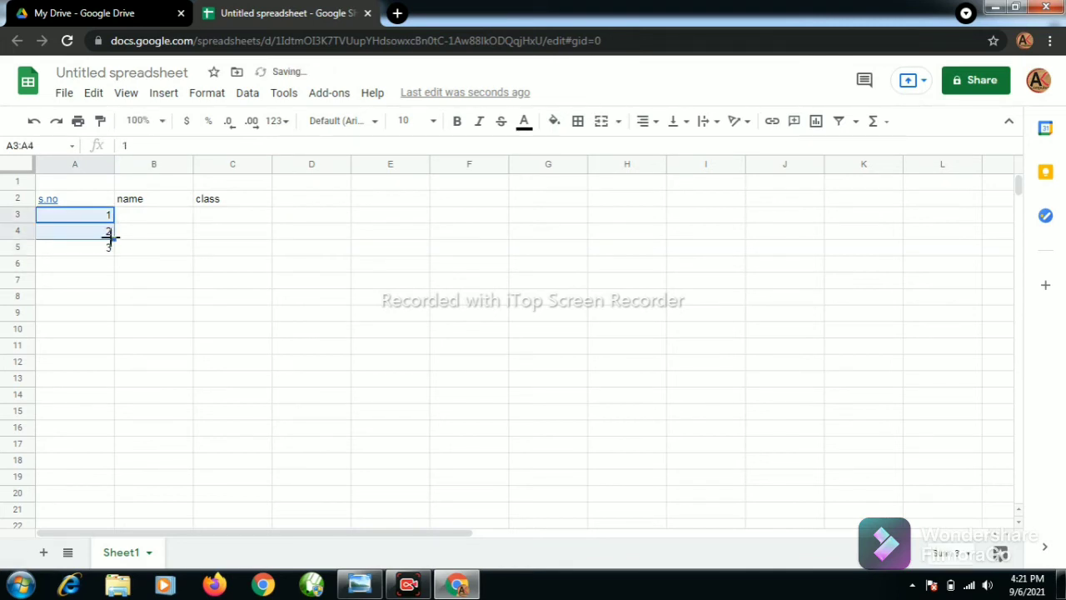
{"action": "left_click_drag", "start_coordinate": [112, 239], "coordinate": [100, 383]}
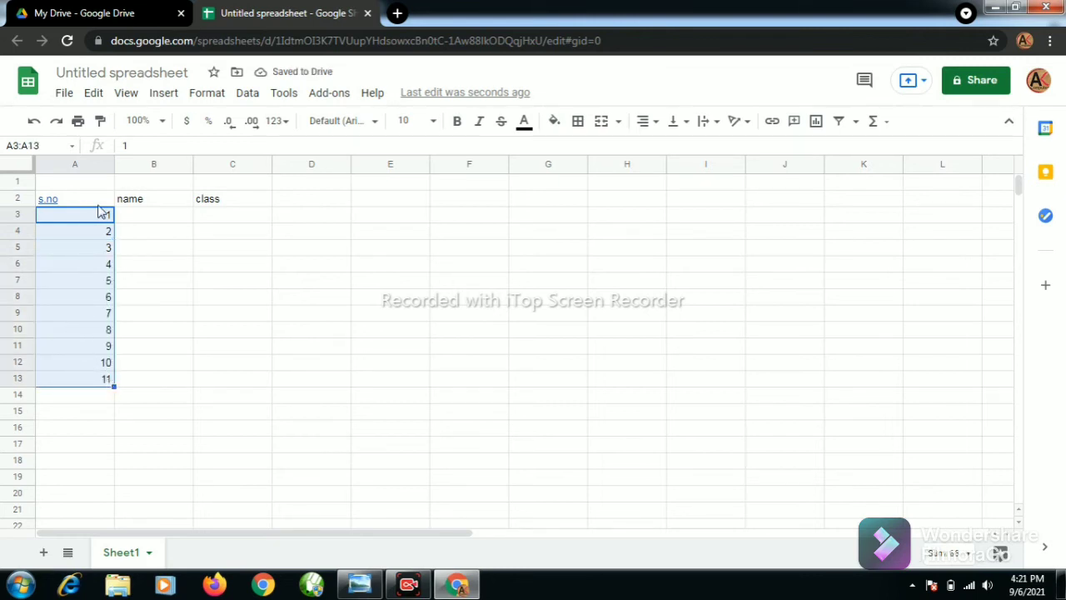
Enter two student names in cells B3 and B4.
{"action": "left_click", "coordinate": [144, 219]}
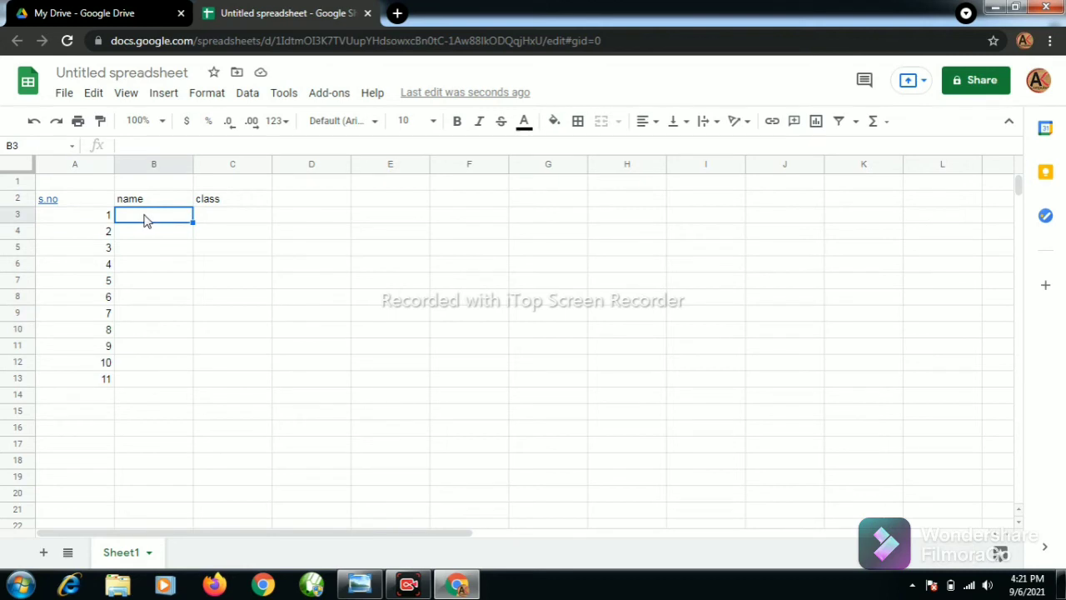
{"action": "type", "text": "akrati"}
{"action": "key", "text": "Return"}
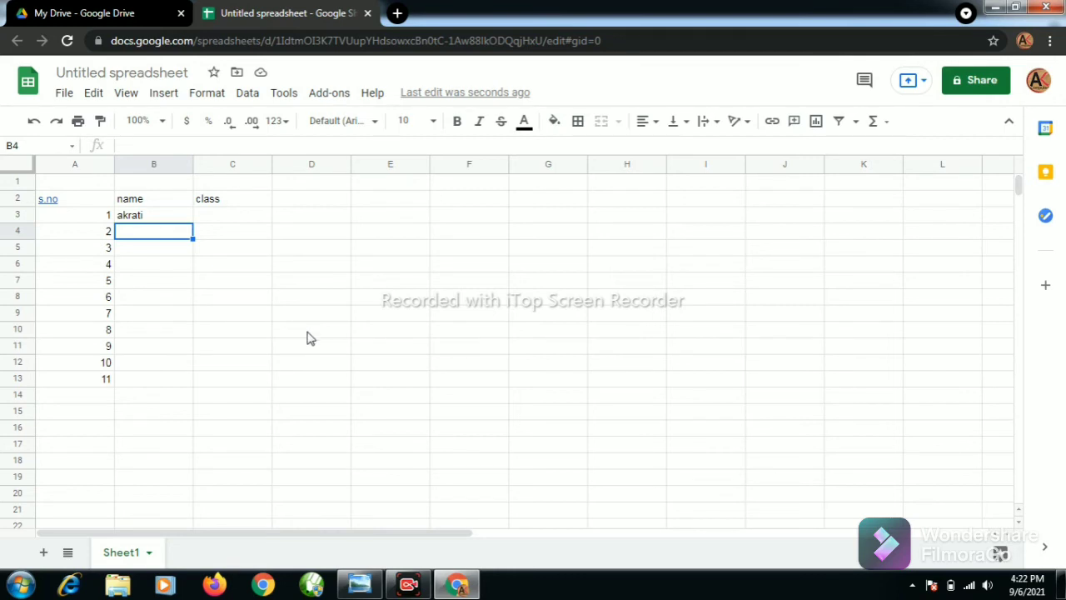
{"action": "left_click", "coordinate": [161, 249]}
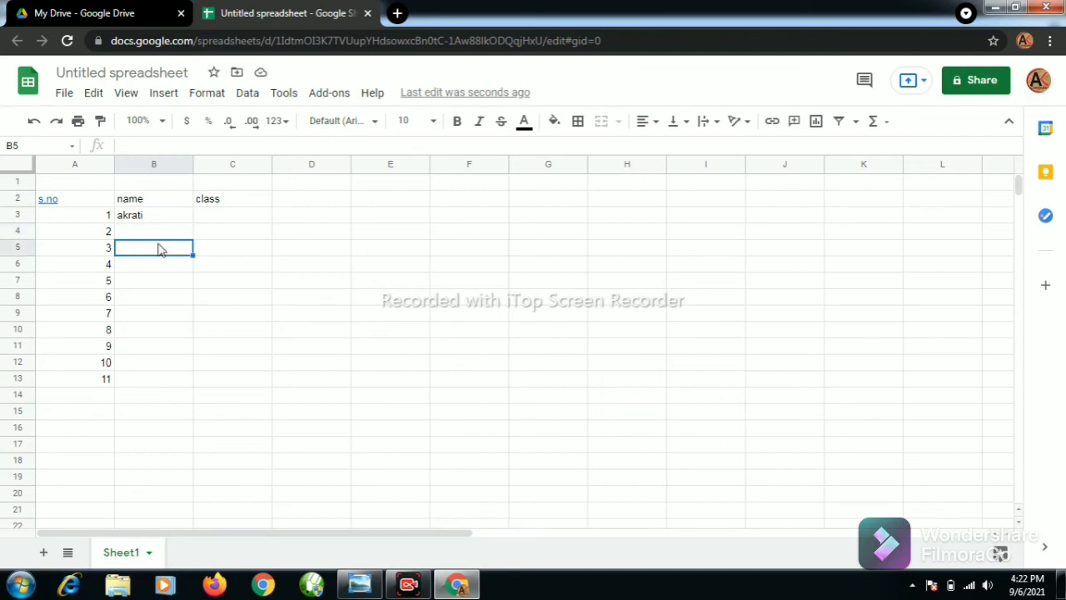
{"action": "key", "text": "Up"}
{"action": "left_click", "coordinate": [164, 253]}
{"action": "left_click", "coordinate": [136, 234]}
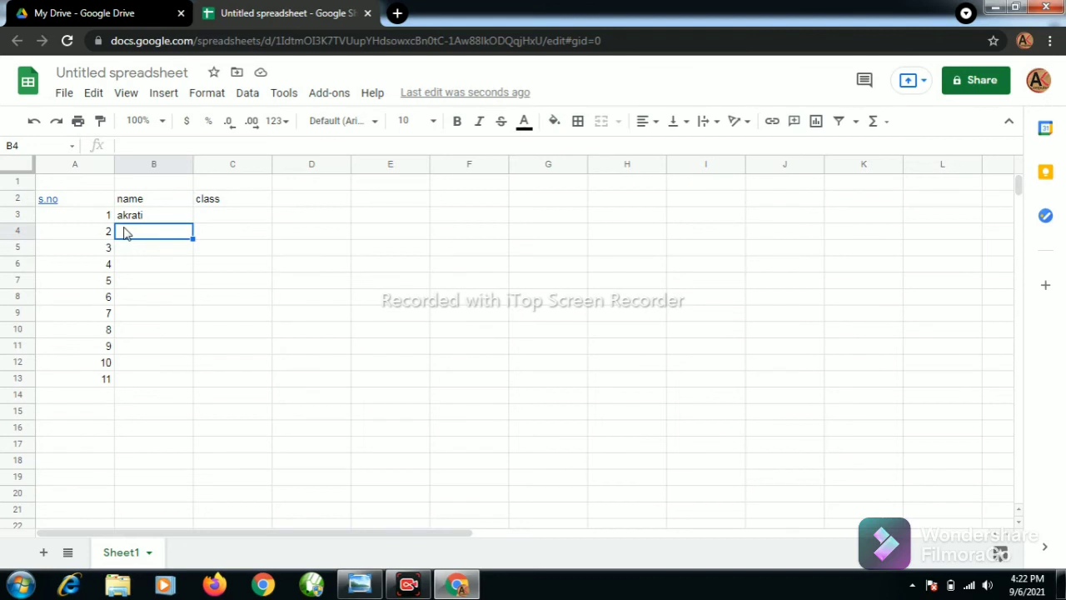
{"action": "type", "text": "an"}
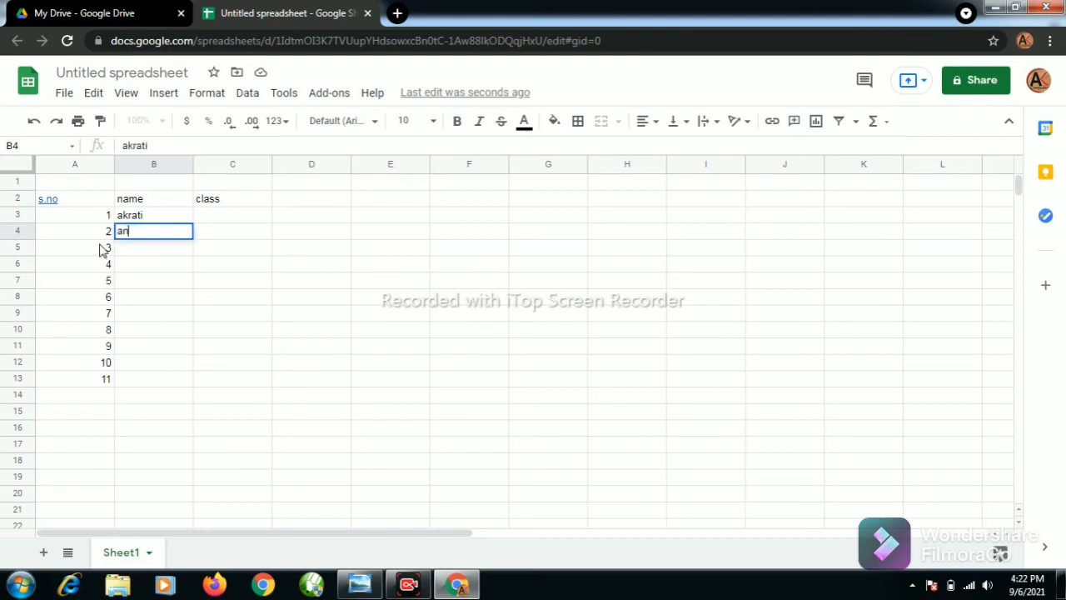
{"action": "type", "text": "ubha"}
{"action": "left_click", "coordinate": [223, 204]}
Enter class 12 for both students in C3 and C4.
{"action": "left_click", "coordinate": [223, 220]}
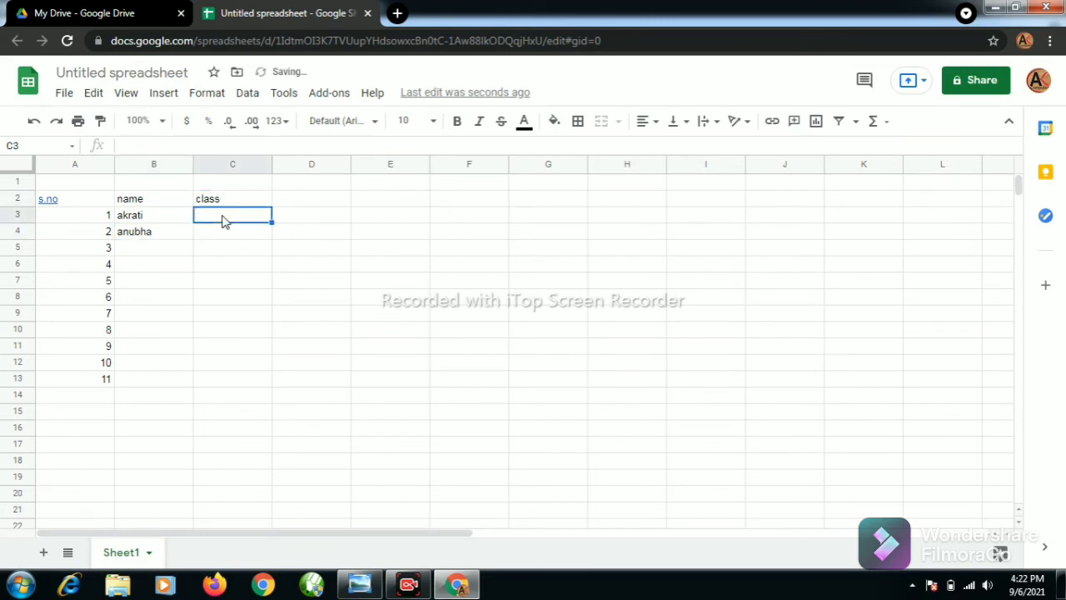
{"action": "type", "text": "12"}
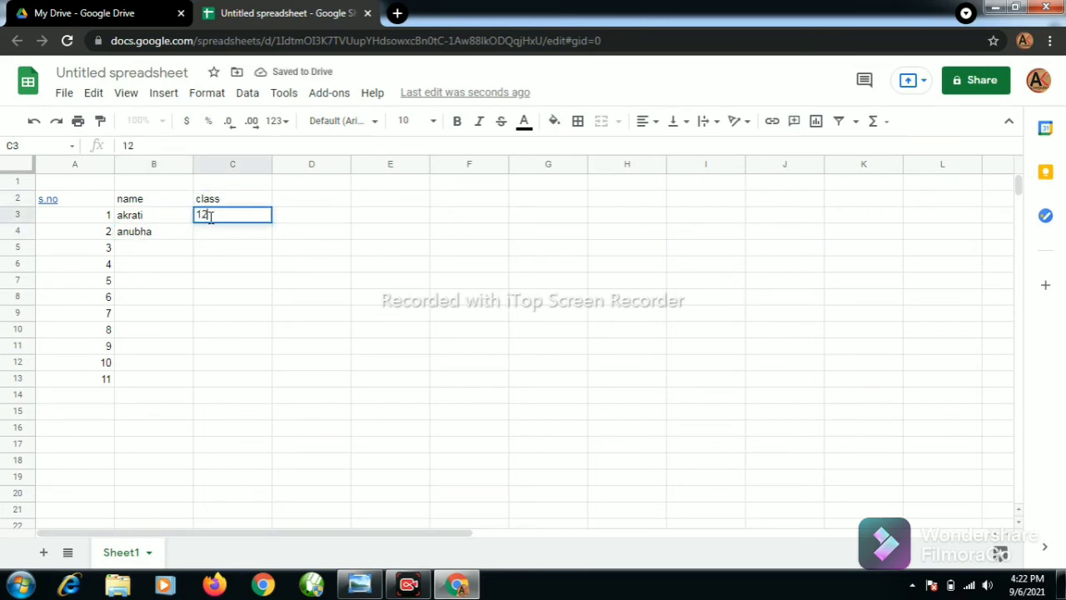
{"action": "key", "text": "Return"}
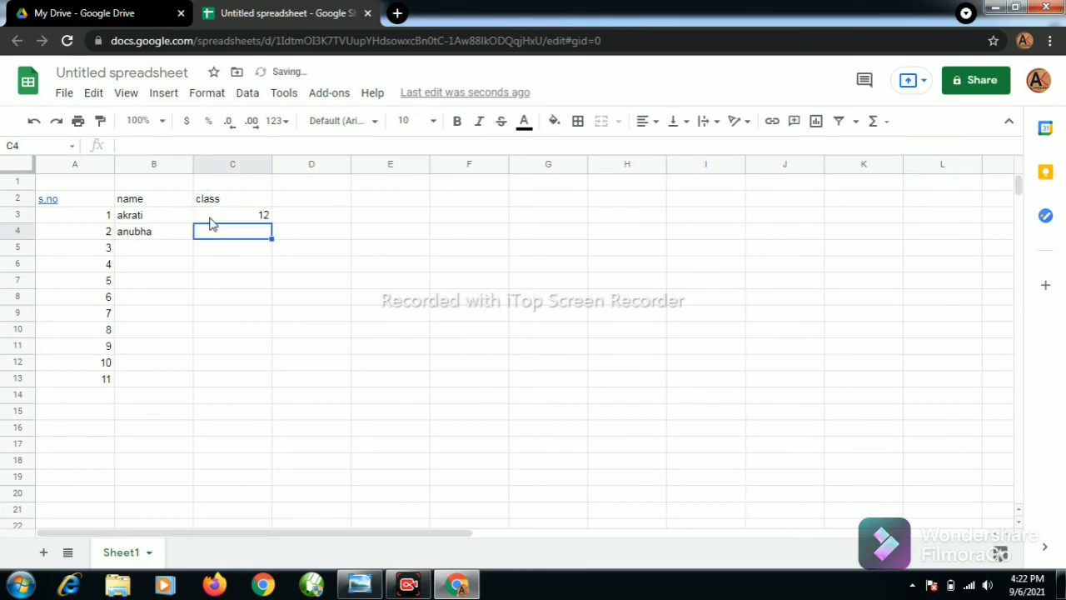
{"action": "type", "text": "12"}
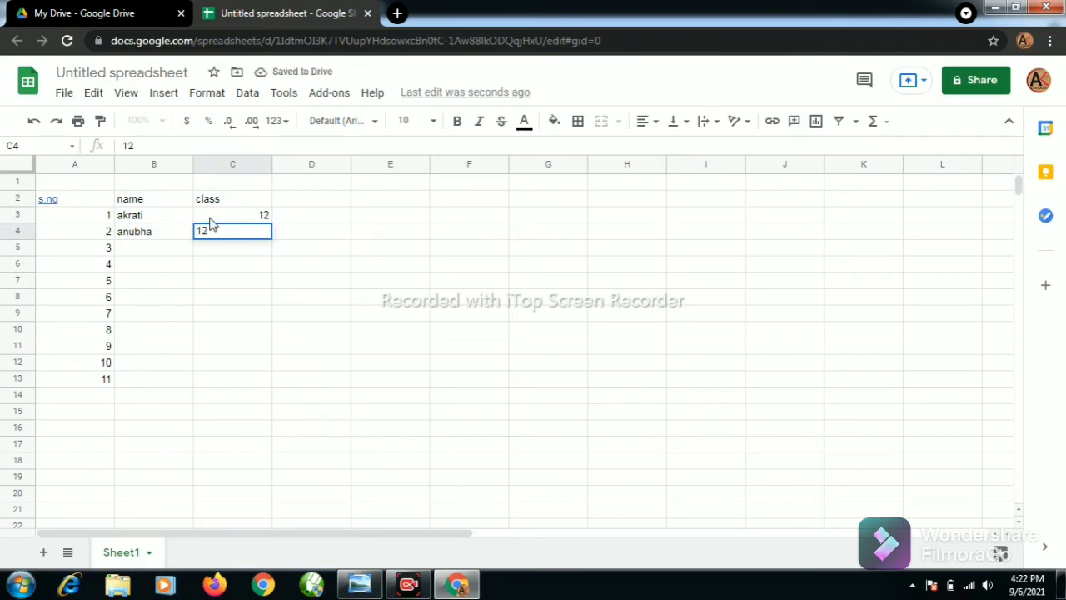
{"action": "left_click", "coordinate": [133, 264]}
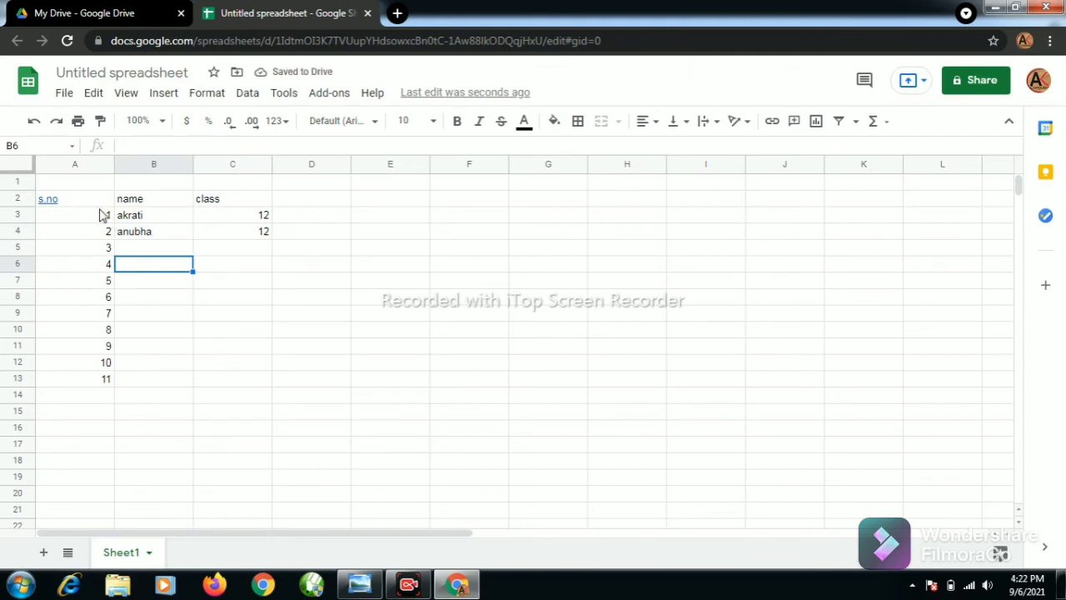
Bold the serial numbers in A3:A14 and the header row A2:C2.
{"action": "left_click_drag", "start_coordinate": [96, 218], "coordinate": [95, 394]}
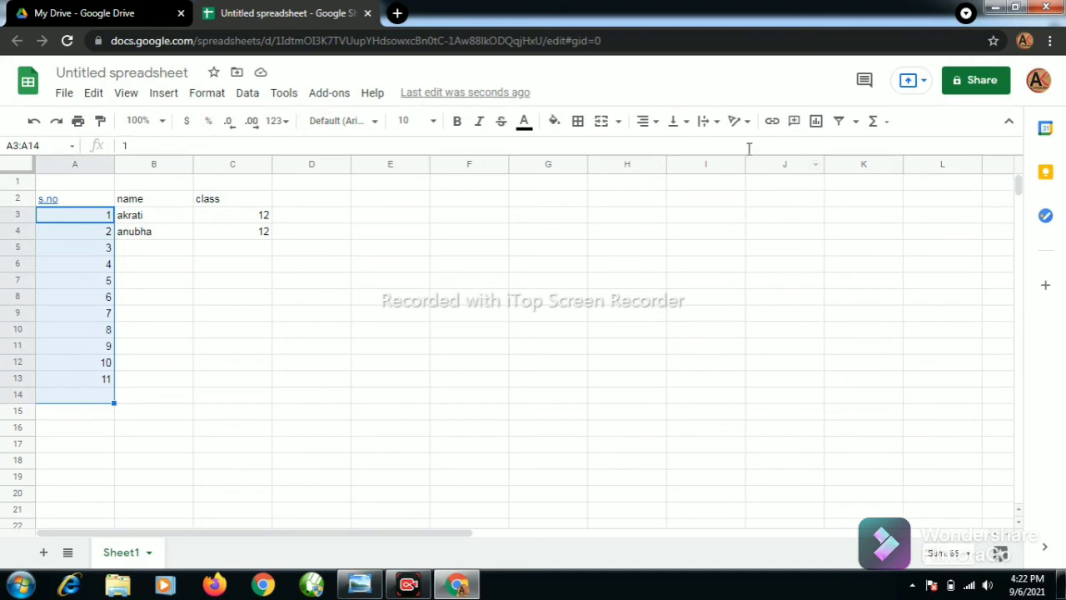
{"action": "left_click", "coordinate": [461, 125]}
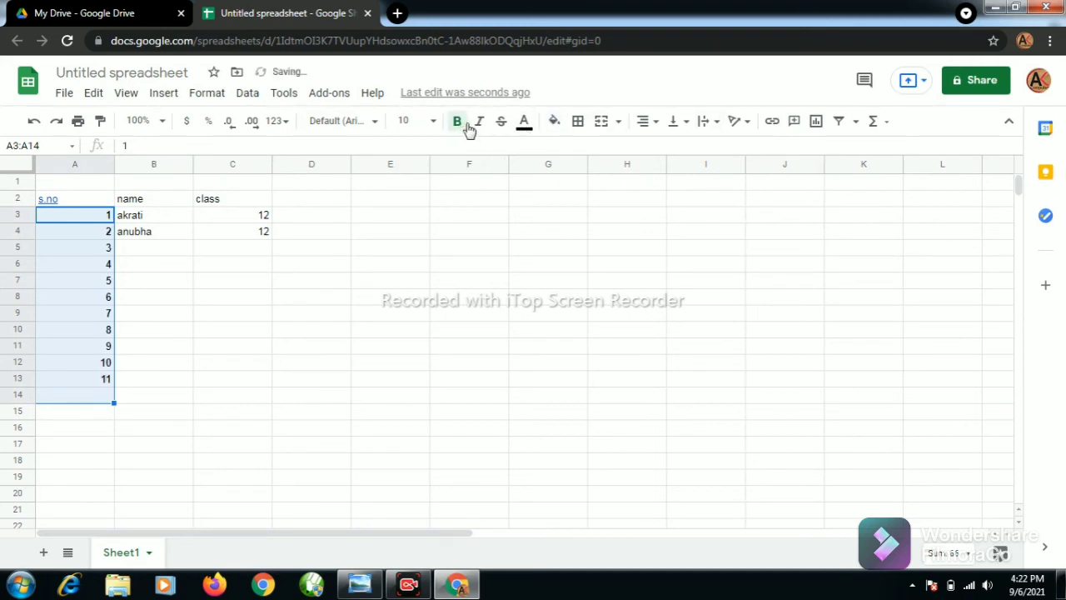
{"action": "left_click", "coordinate": [65, 201]}
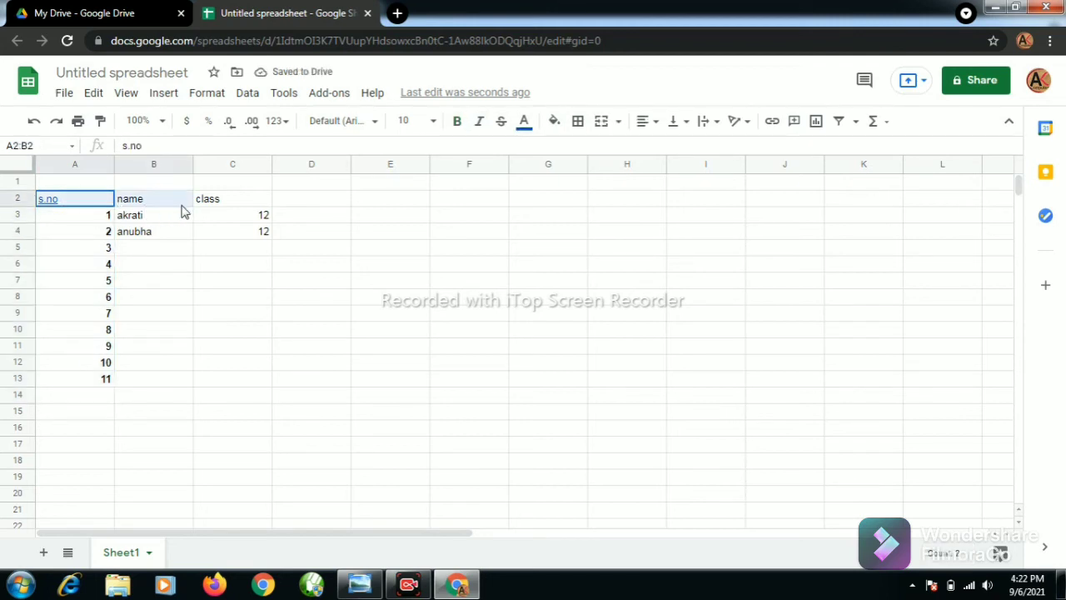
{"action": "left_click_drag", "start_coordinate": [104, 209], "coordinate": [254, 206]}
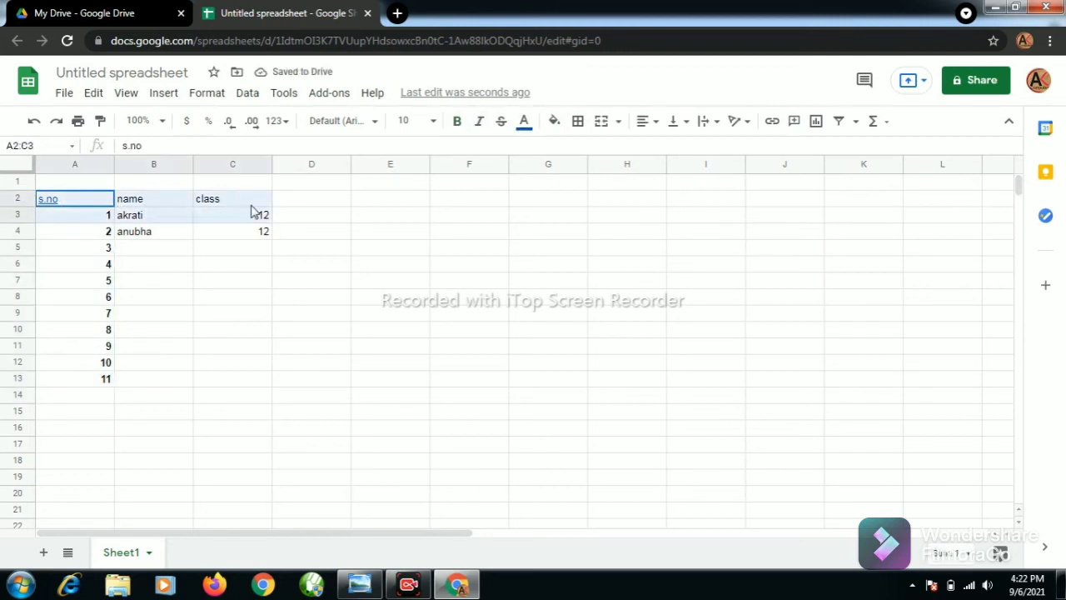
{"action": "left_click", "coordinate": [458, 122]}
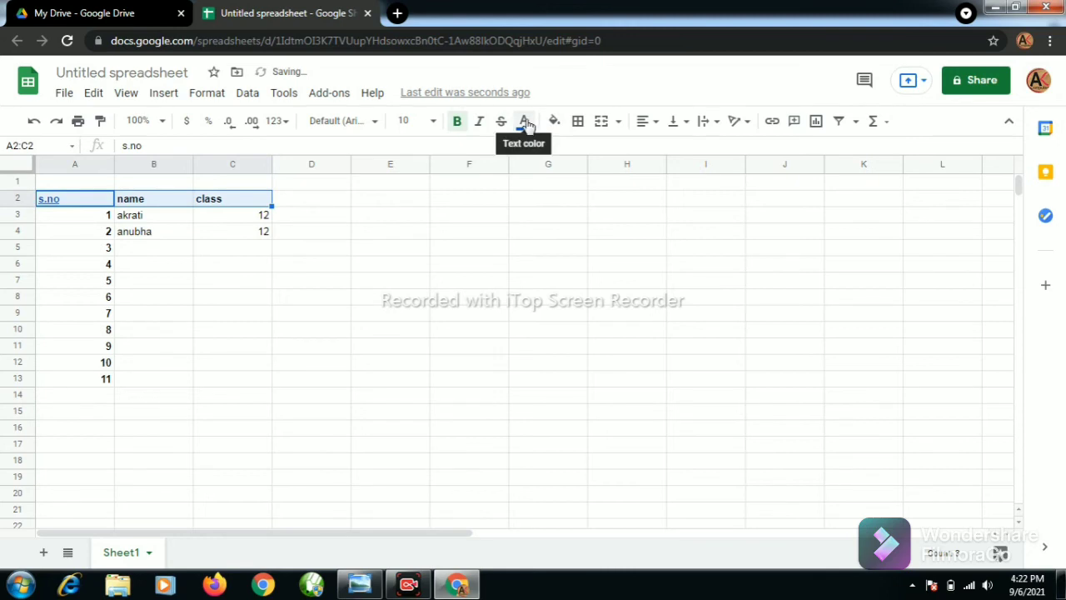
Colour the s.no, name and class headers red and centre them.
{"action": "left_click", "coordinate": [526, 123]}
{"action": "left_click", "coordinate": [547, 195]}
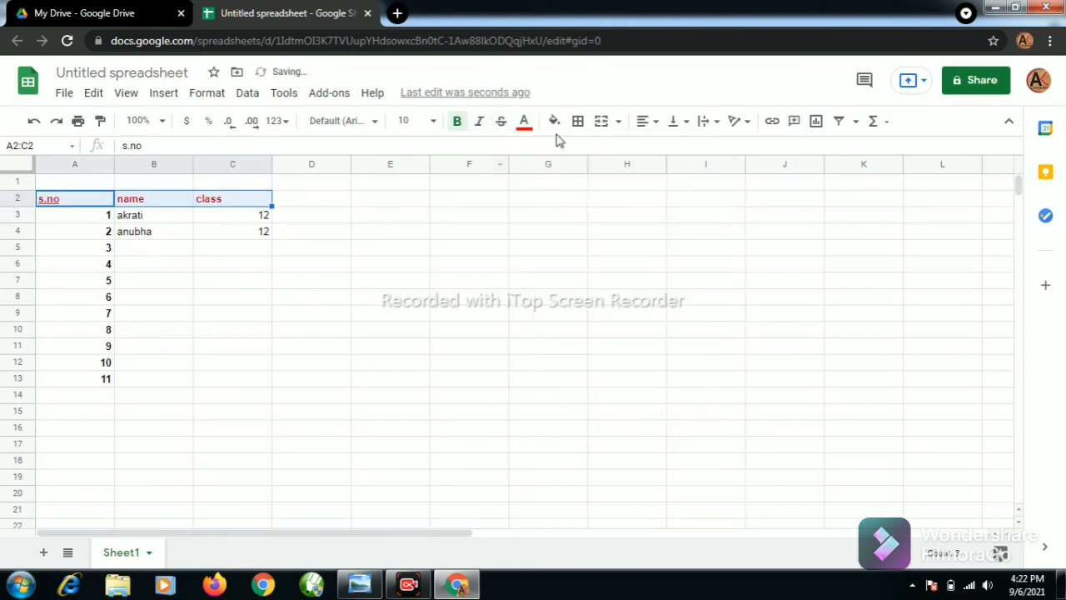
{"action": "left_click", "coordinate": [655, 123]}
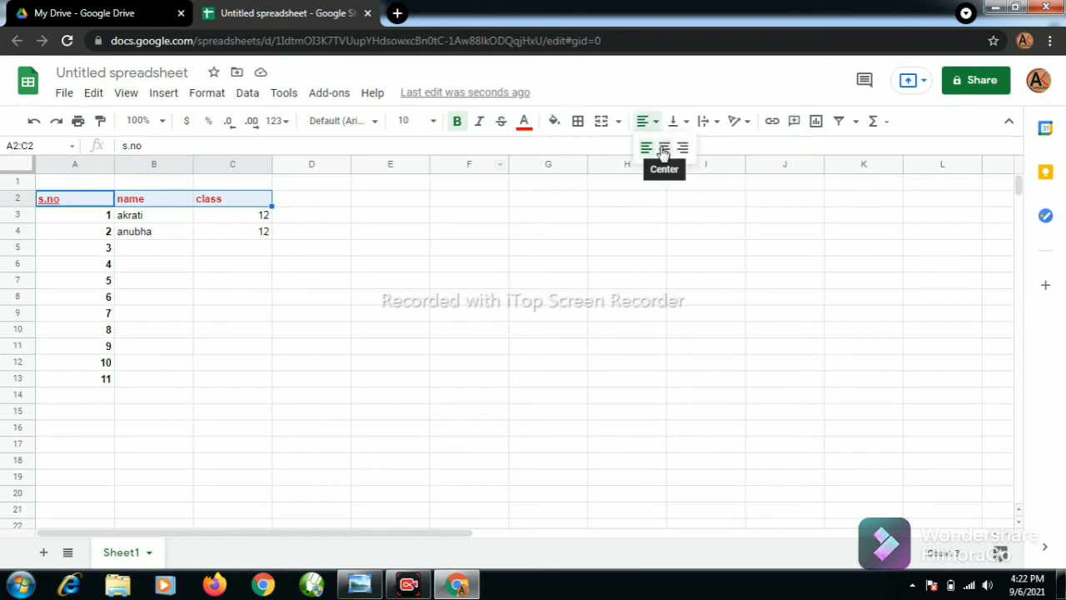
{"action": "left_click", "coordinate": [664, 149]}
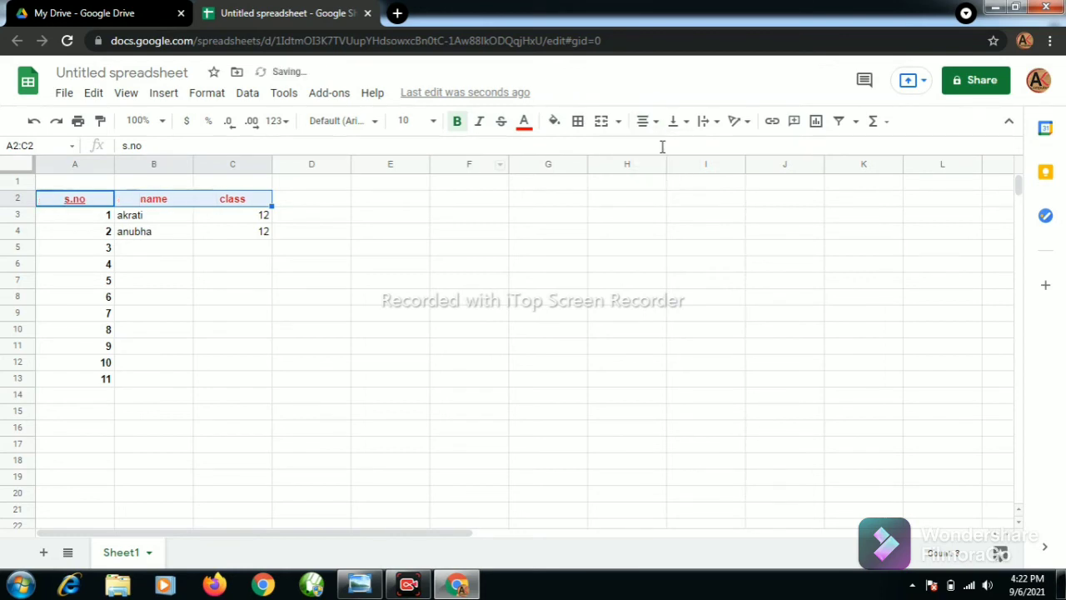
Horizontally centre the serial numbers in A3:A14 and the class values in C3:C5.
{"action": "left_click_drag", "start_coordinate": [91, 214], "coordinate": [76, 398]}
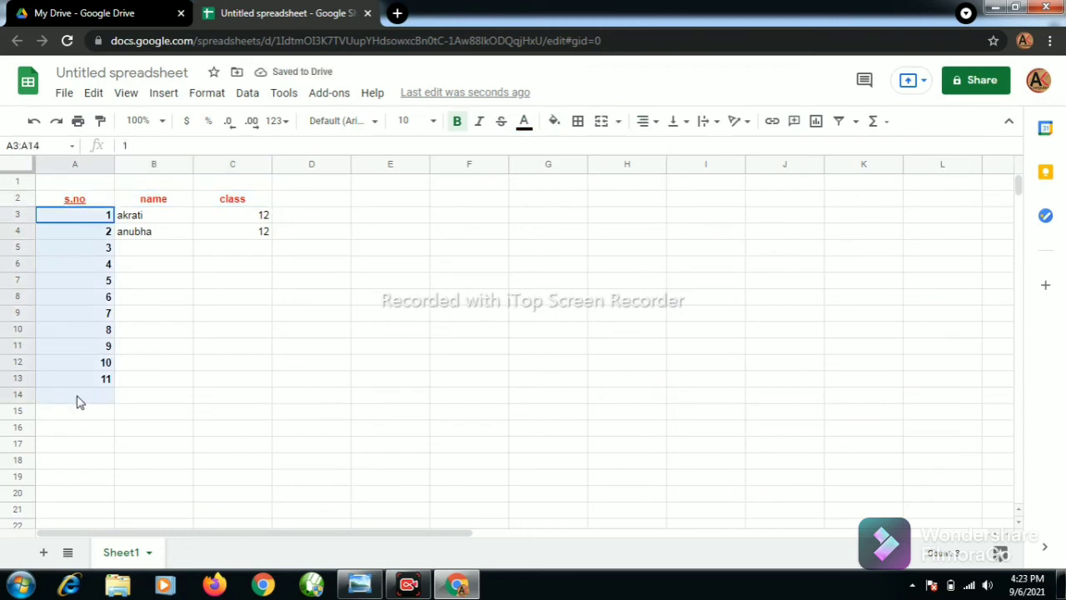
{"action": "left_click", "coordinate": [645, 121]}
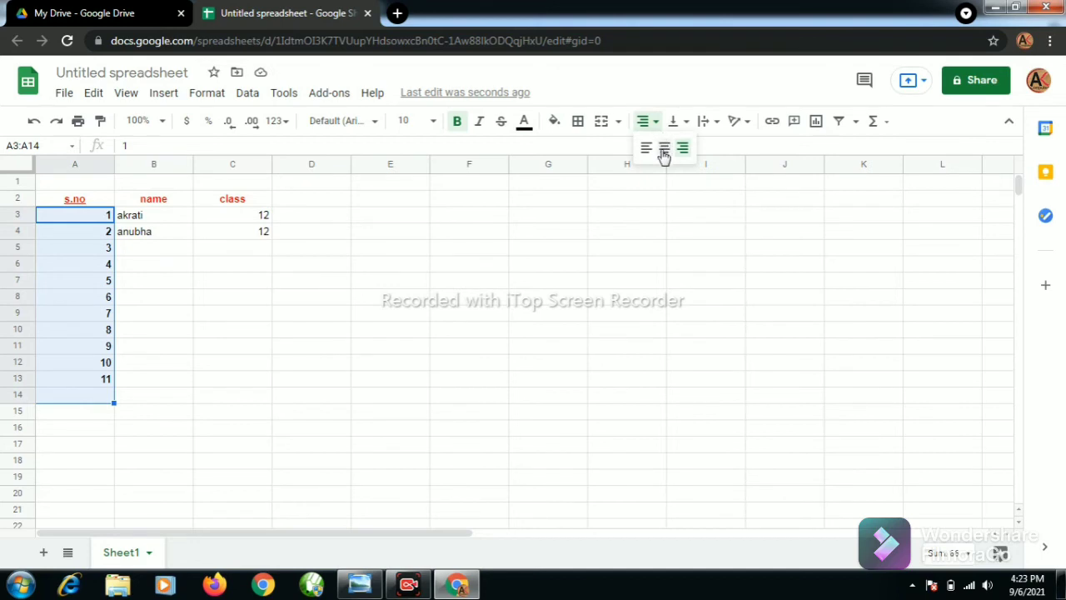
{"action": "left_click", "coordinate": [664, 148]}
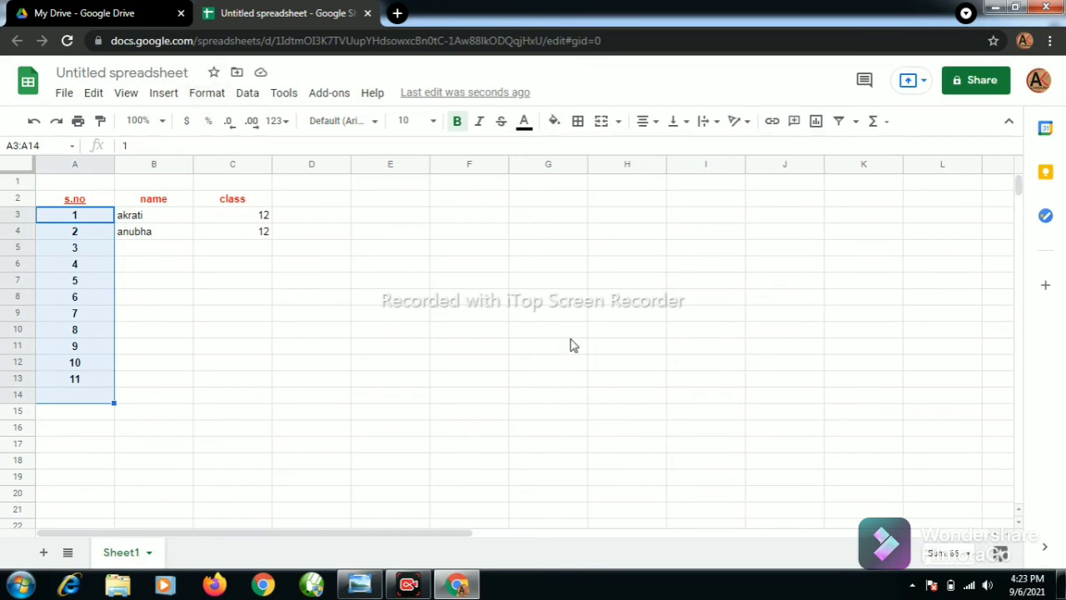
{"action": "left_click", "coordinate": [257, 219]}
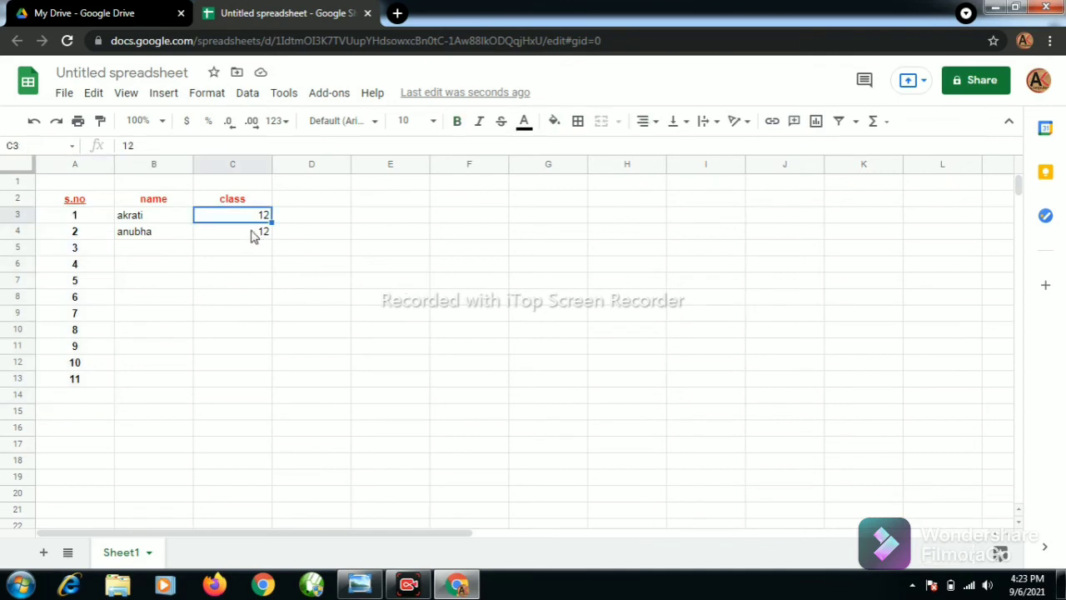
{"action": "left_click", "coordinate": [255, 239]}
{"action": "left_click_drag", "start_coordinate": [250, 218], "coordinate": [247, 248]}
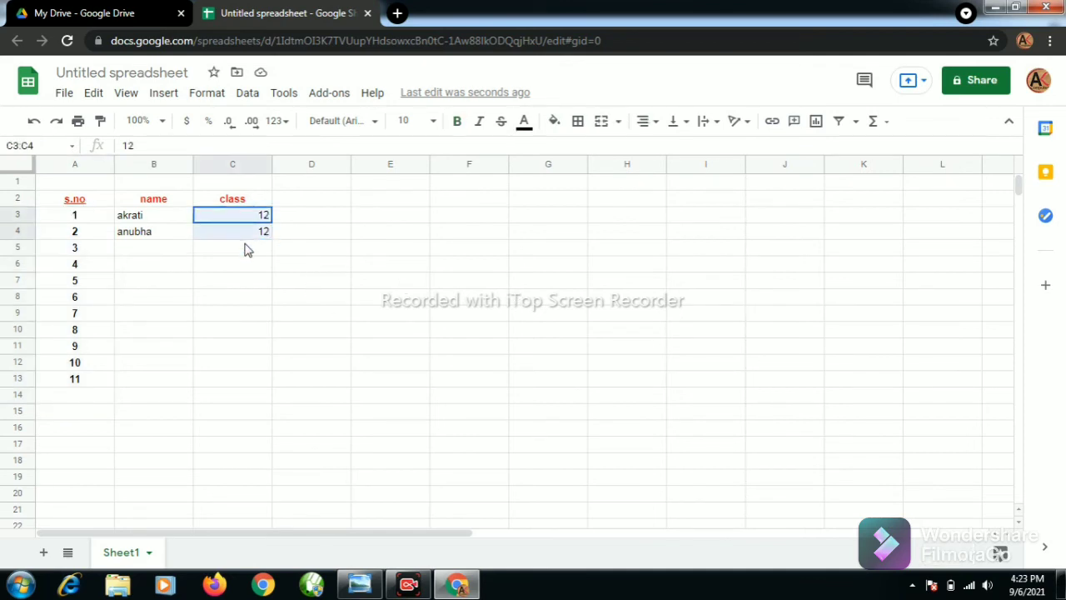
{"action": "left_click", "coordinate": [654, 123]}
{"action": "left_click", "coordinate": [664, 148]}
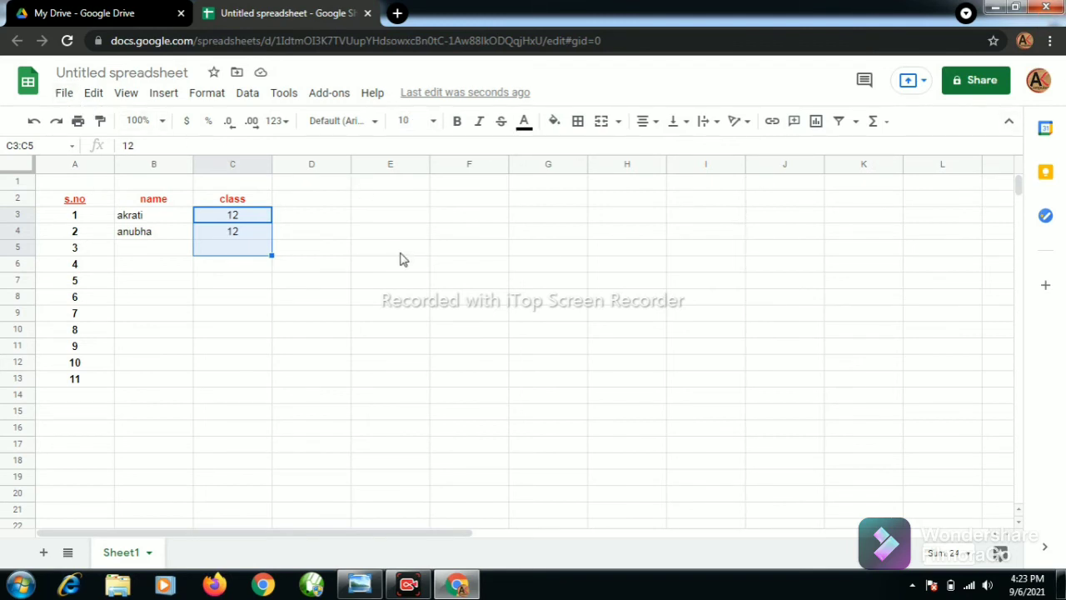
Open the Template gallery through File > New > From template.
{"action": "left_click", "coordinate": [64, 94]}
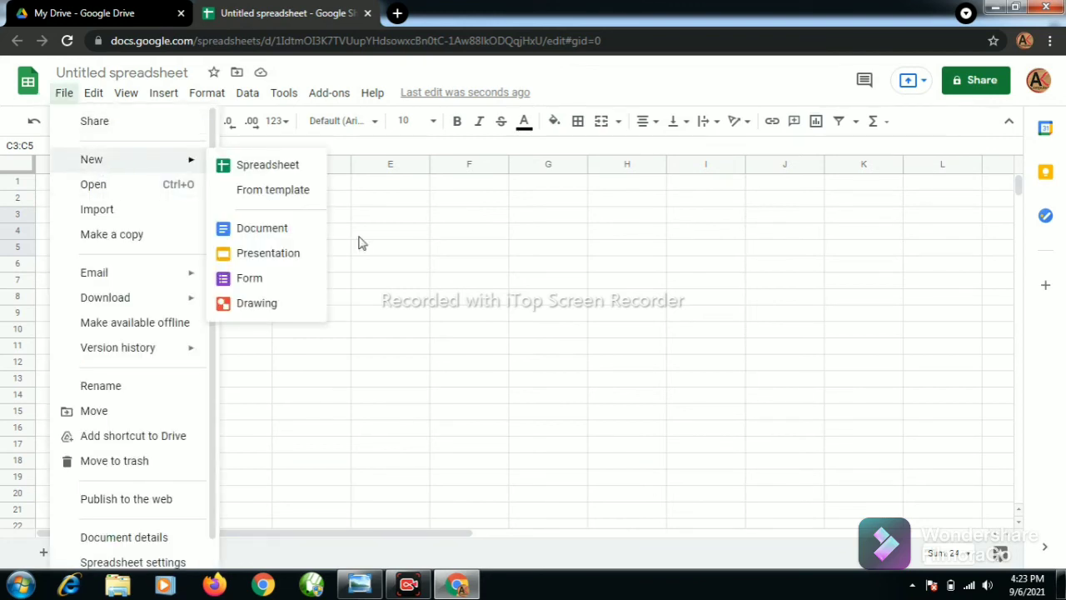
{"action": "mouse_move", "coordinate": [123, 165]}
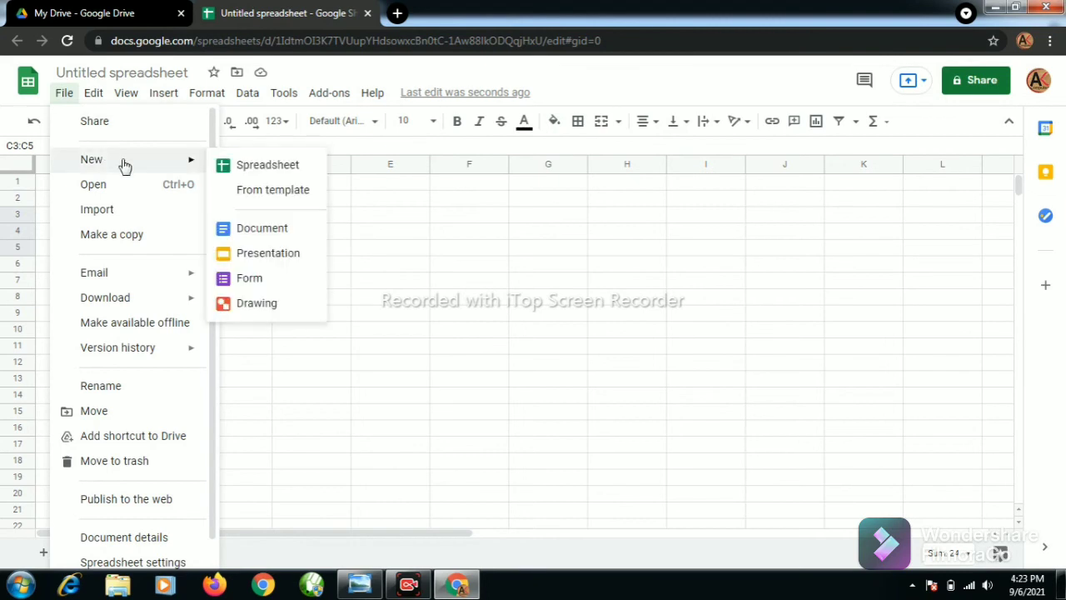
{"action": "left_click", "coordinate": [300, 192]}
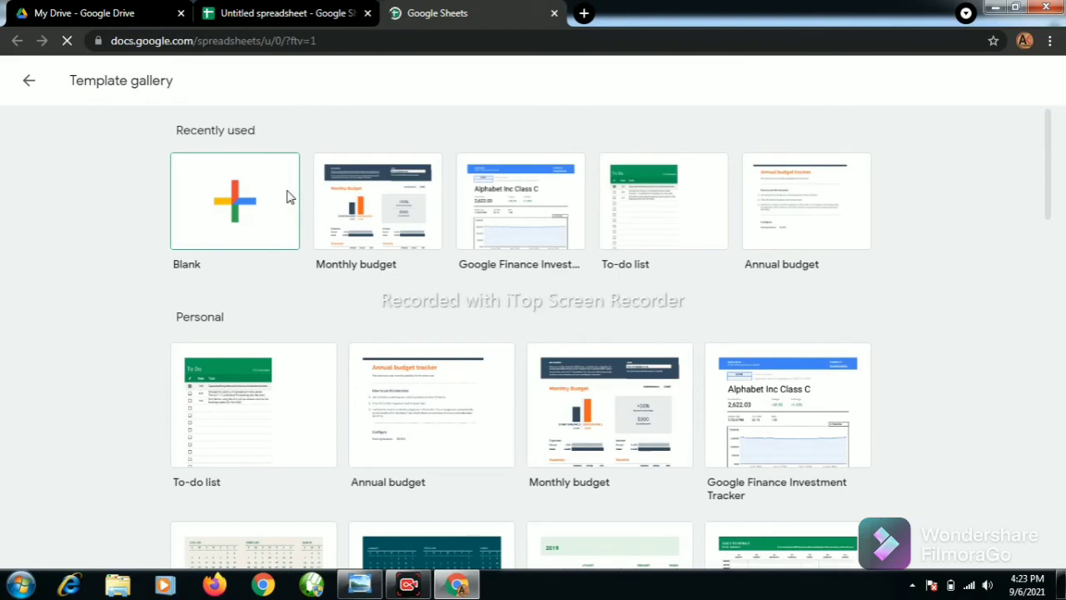
Create a Monthly budget spreadsheet from the template, dismissing a stray browser context menu.
{"action": "left_click", "coordinate": [357, 211]}
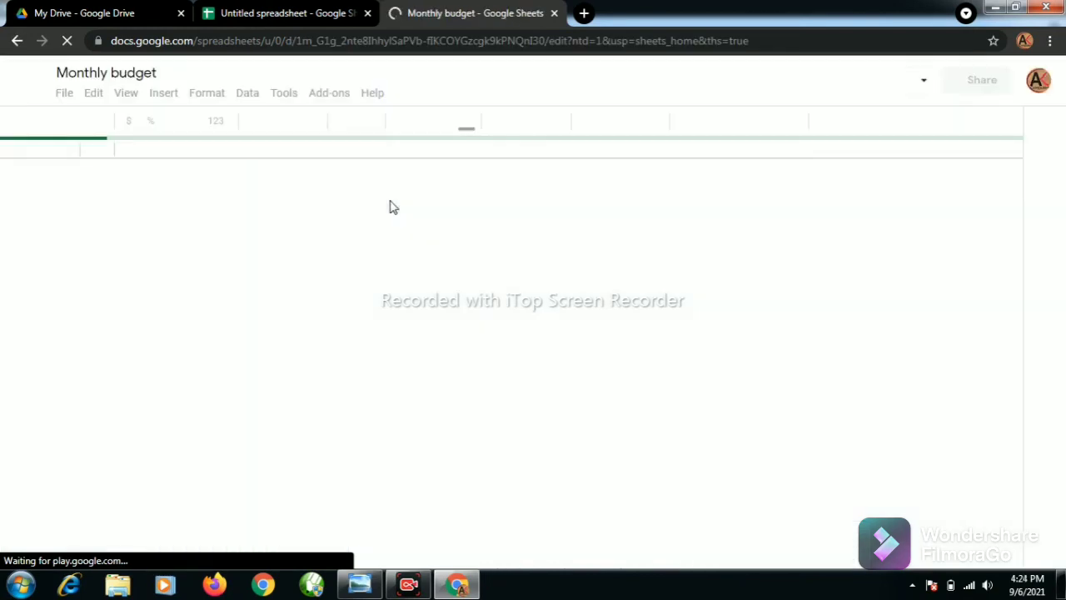
{"action": "right_click", "coordinate": [388, 202]}
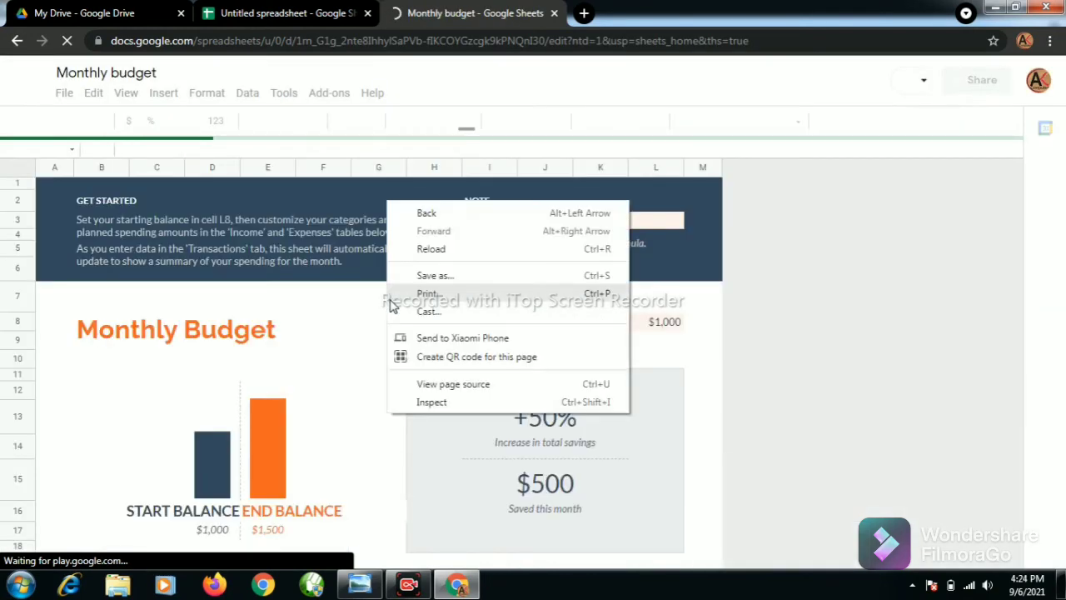
{"action": "key", "text": "Escape"}
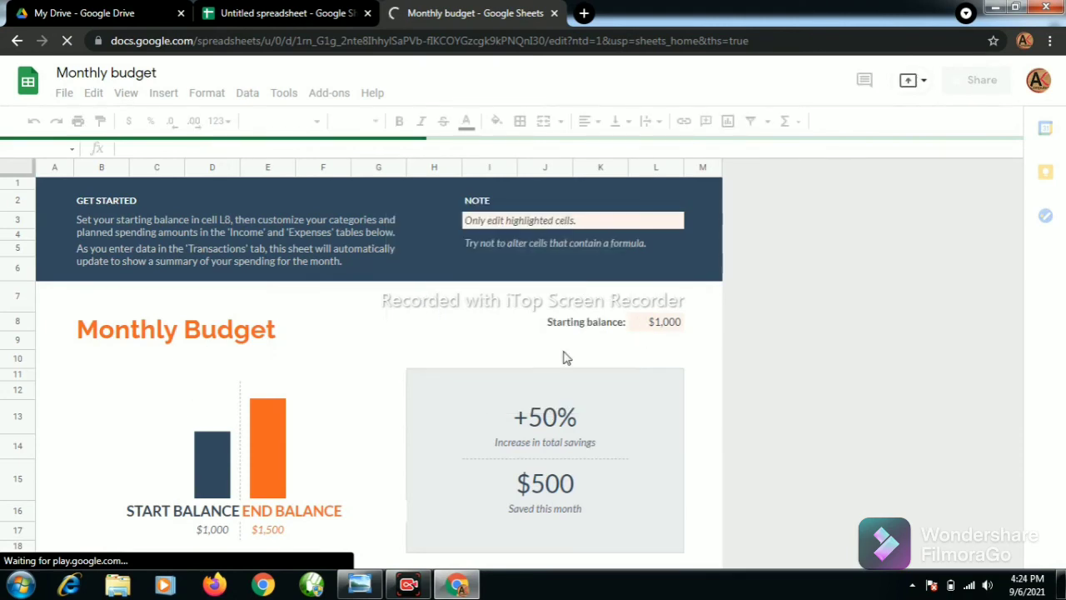
{"action": "left_click", "coordinate": [65, 92]}
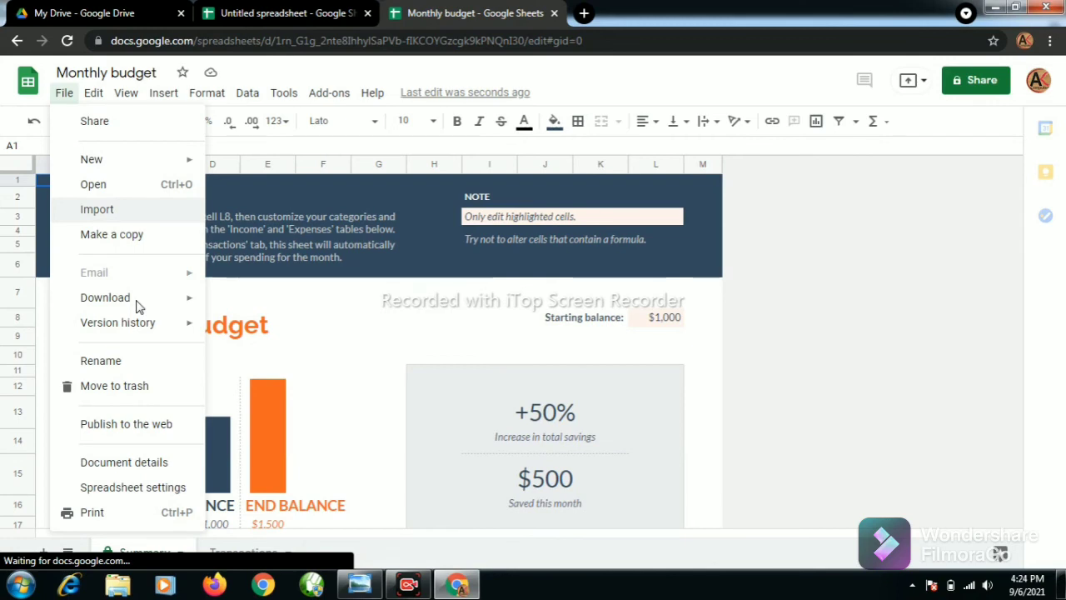
Download the budget as Microsoft Excel (.xlsx) and open Monthly budget (1).xlsx from the download bar.
{"action": "mouse_move", "coordinate": [192, 308]}
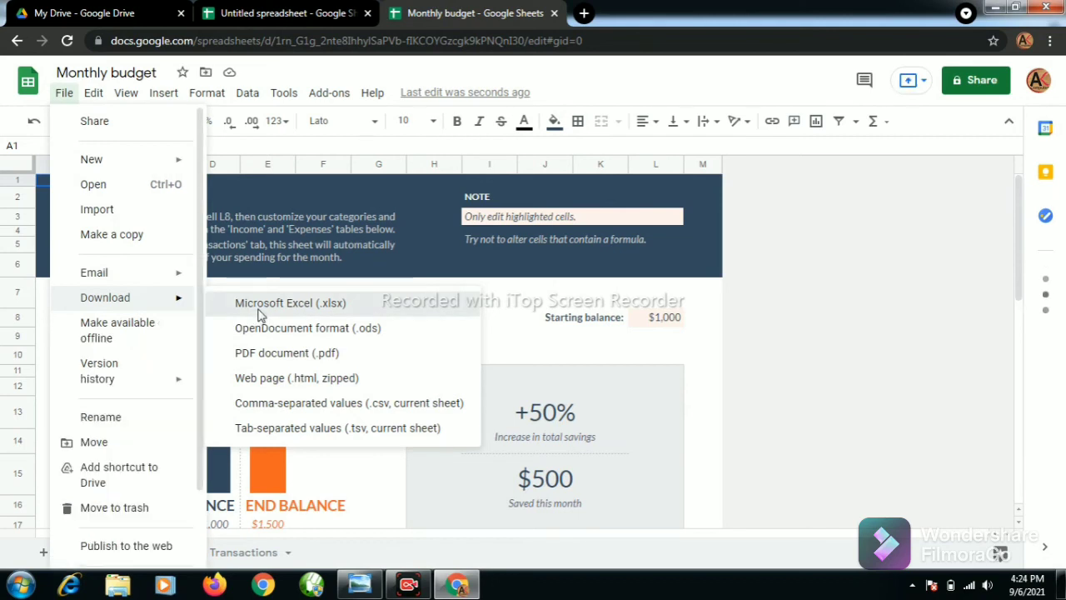
{"action": "left_click", "coordinate": [258, 314]}
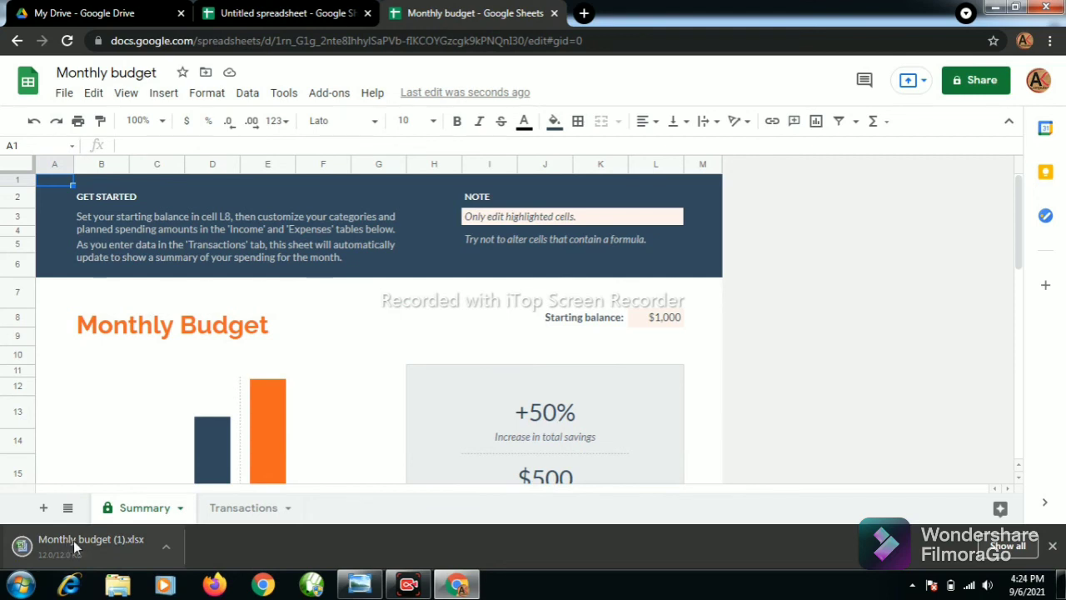
{"action": "left_click", "coordinate": [139, 541]}
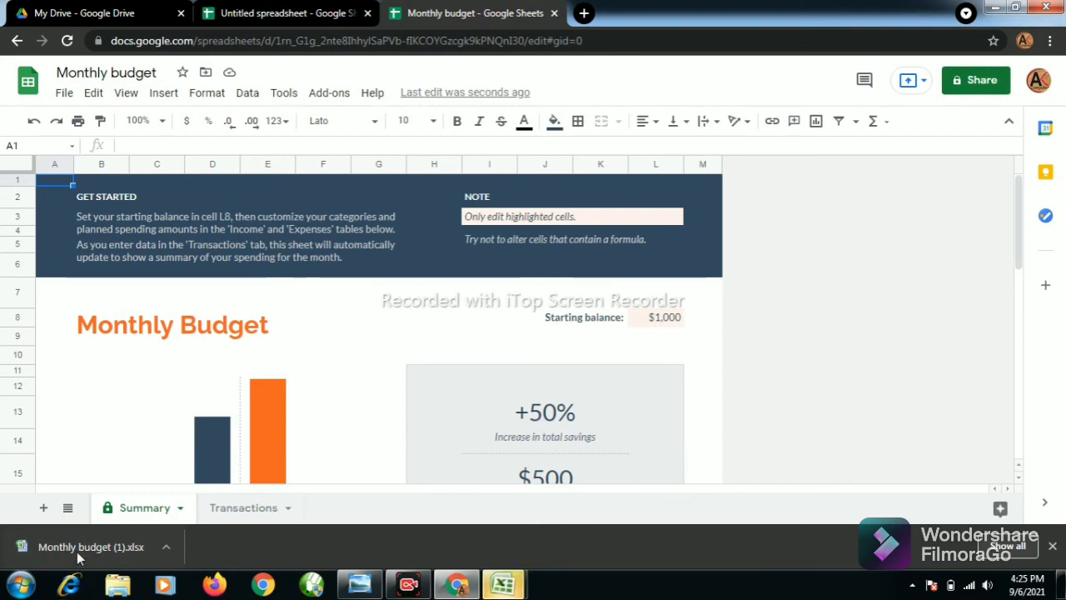
Open Monthly budget (1).xlsx in Excel, answering Yes to the reopen prompt.
{"action": "right_click", "coordinate": [77, 558]}
{"action": "left_click", "coordinate": [124, 464]}
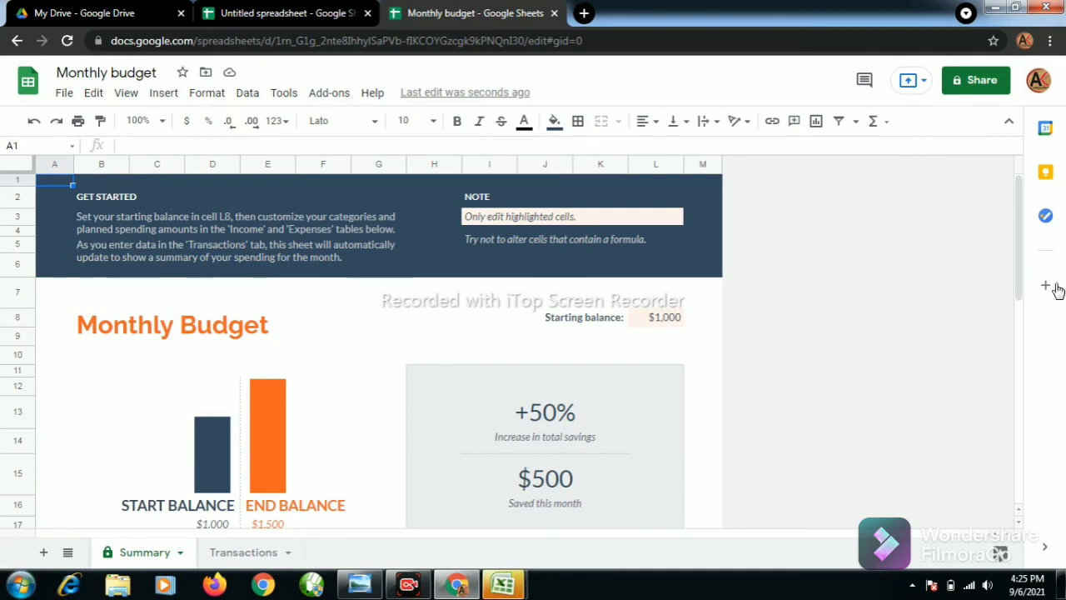
{"action": "scroll", "coordinate": [458, 526], "scroll_direction": "down", "scroll_amount": 1}
{"action": "scroll", "coordinate": [457, 258], "scroll_direction": "down", "scroll_amount": 4}
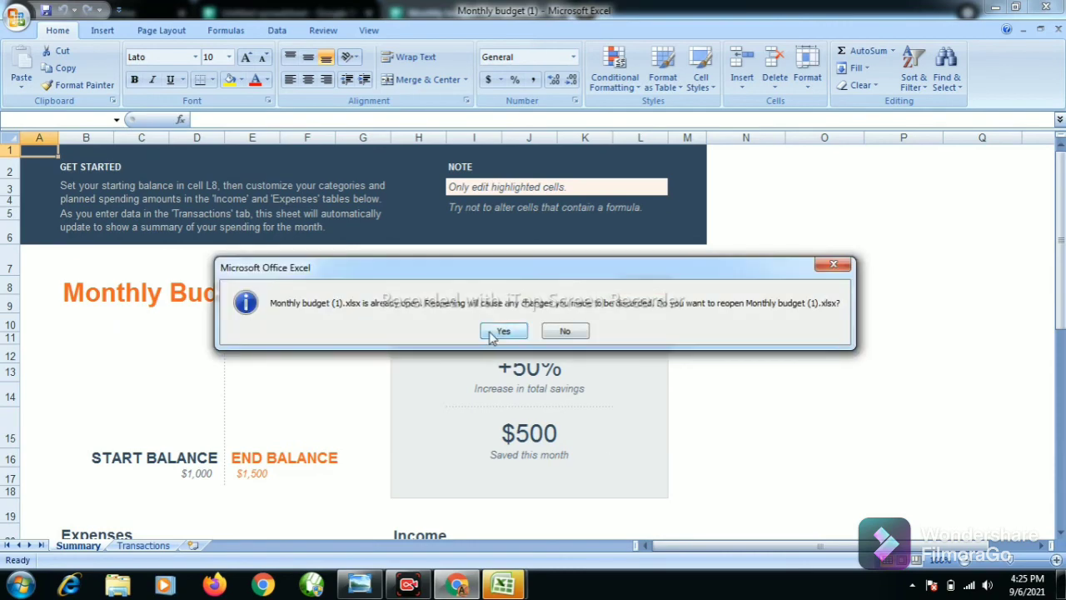
{"action": "left_click", "coordinate": [501, 331]}
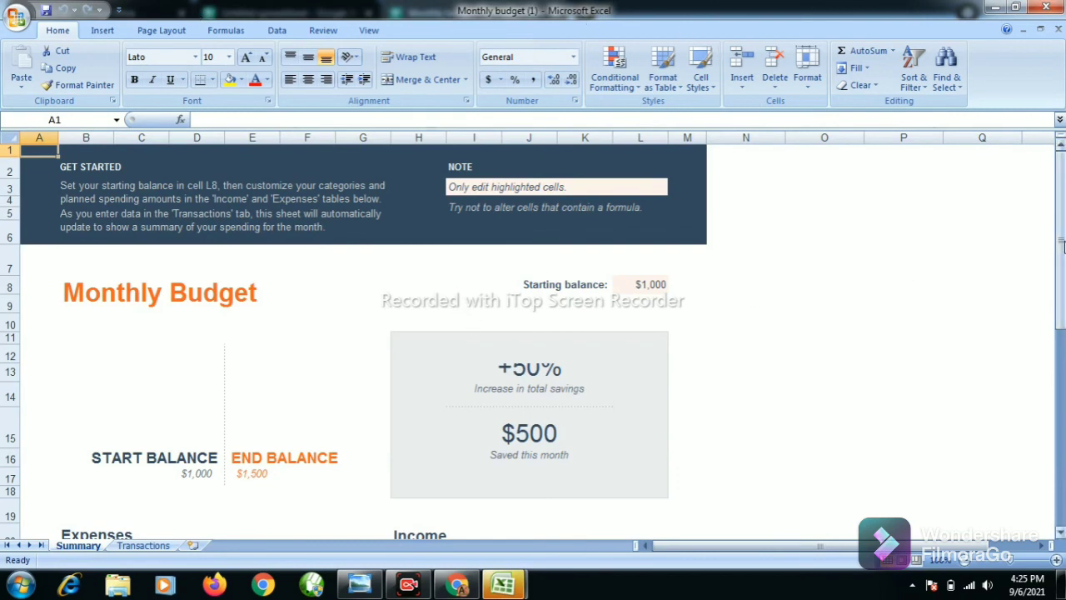
Scroll through the Summary sheet to review its balance, expense and income tables.
{"action": "left_click_drag", "start_coordinate": [1061, 246], "coordinate": [1061, 324]}
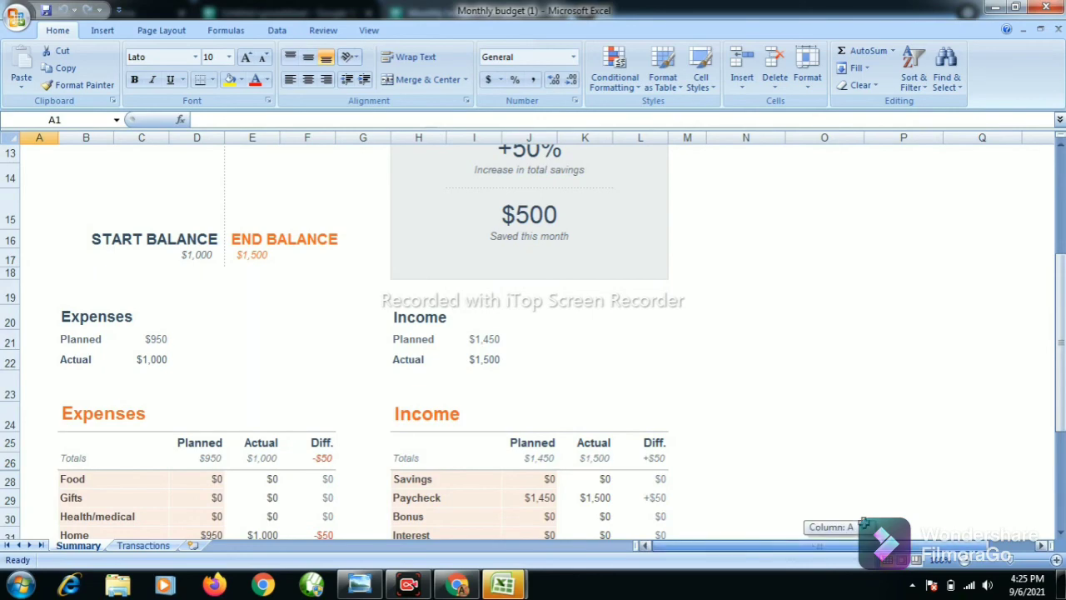
{"action": "mouse_move", "coordinate": [1061, 409]}
{"action": "left_mouse_down"}
{"action": "mouse_move", "coordinate": [1047, 269]}
{"action": "mouse_move", "coordinate": [1061, 439]}
{"action": "left_mouse_up"}
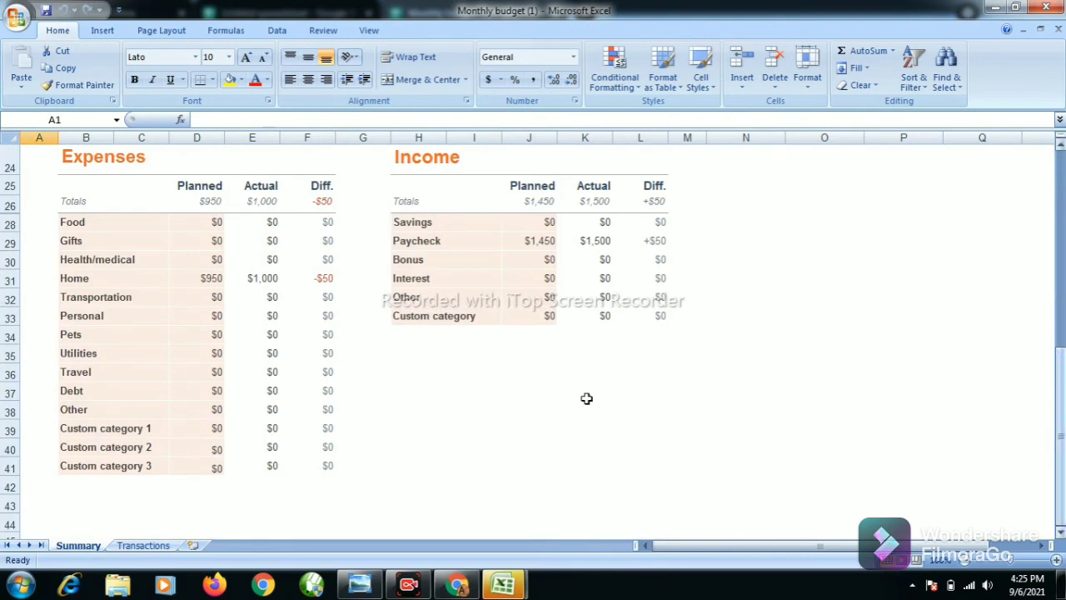
{"action": "scroll", "coordinate": [586, 398], "scroll_direction": "up", "scroll_amount": 8}
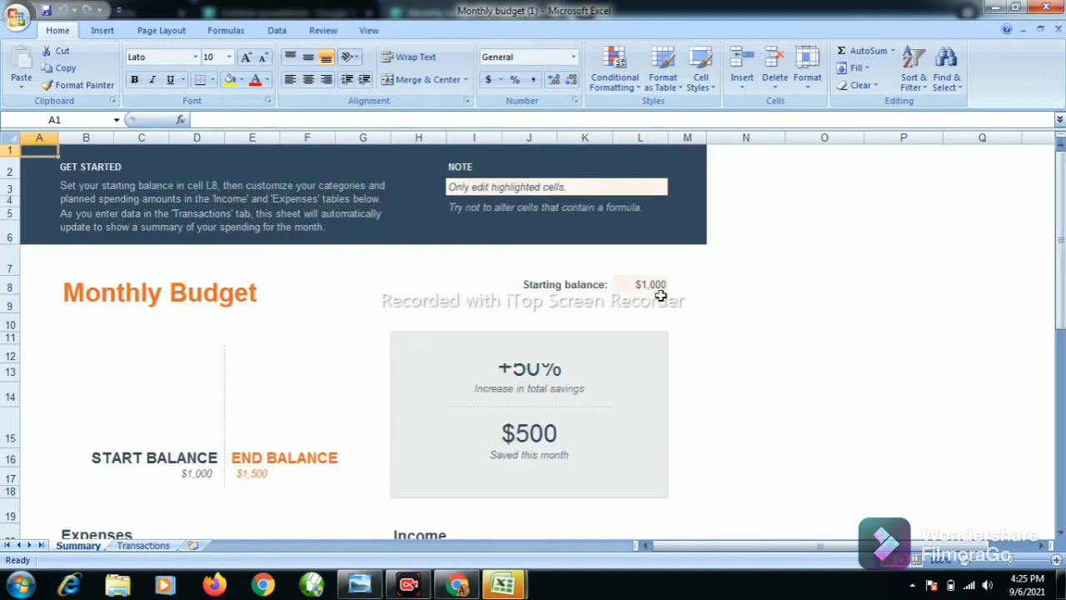
Change the starting balance in cell L8 to 2000, making the end balance $2,500.
{"action": "left_click_drag", "start_coordinate": [1061, 350], "coordinate": [1062, 398]}
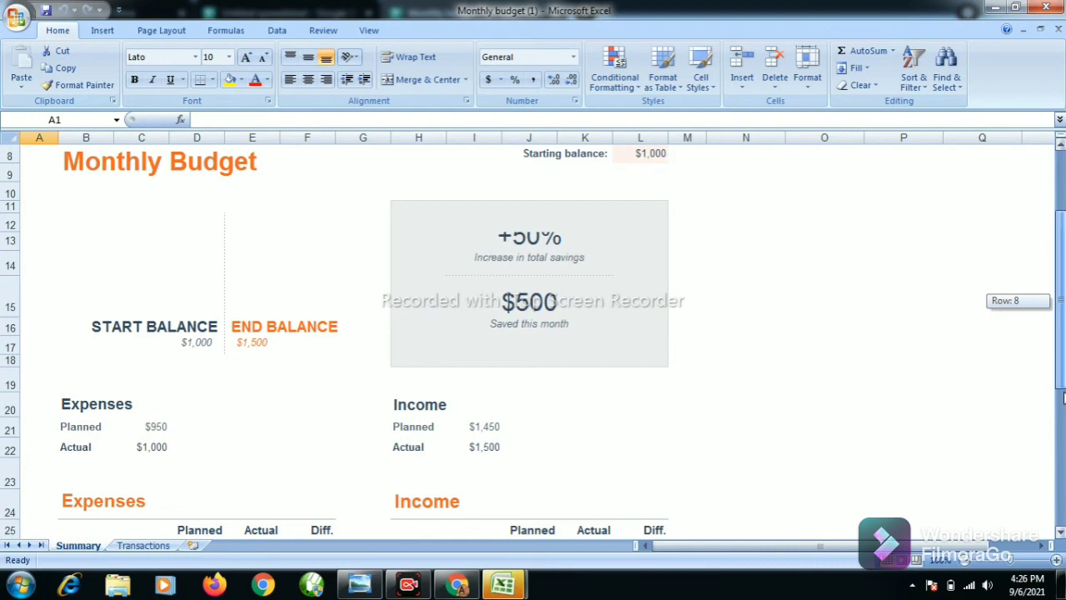
{"action": "left_click_drag", "start_coordinate": [1062, 398], "coordinate": [630, 289]}
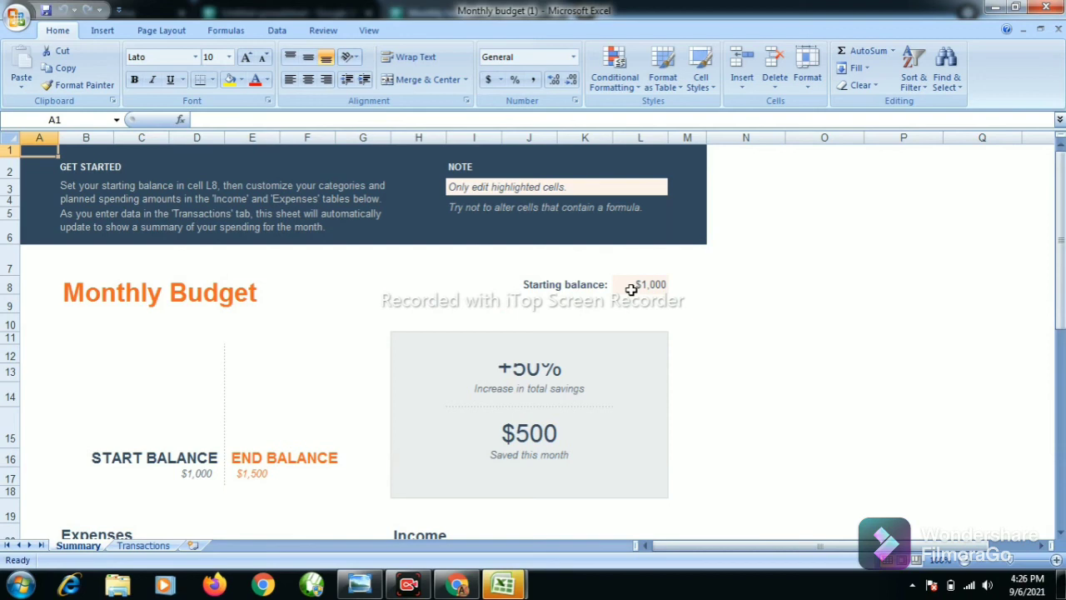
{"action": "left_click", "coordinate": [630, 289]}
{"action": "type", "text": "200"}
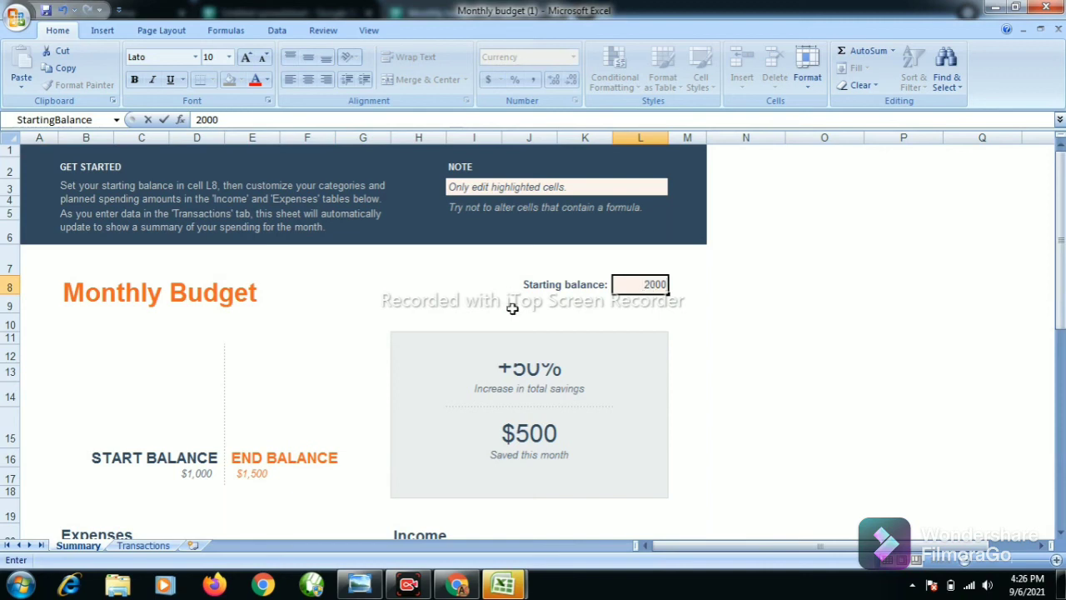
{"action": "left_click_drag", "start_coordinate": [1060, 209], "coordinate": [1060, 241]}
{"action": "left_click", "coordinate": [946, 312]}
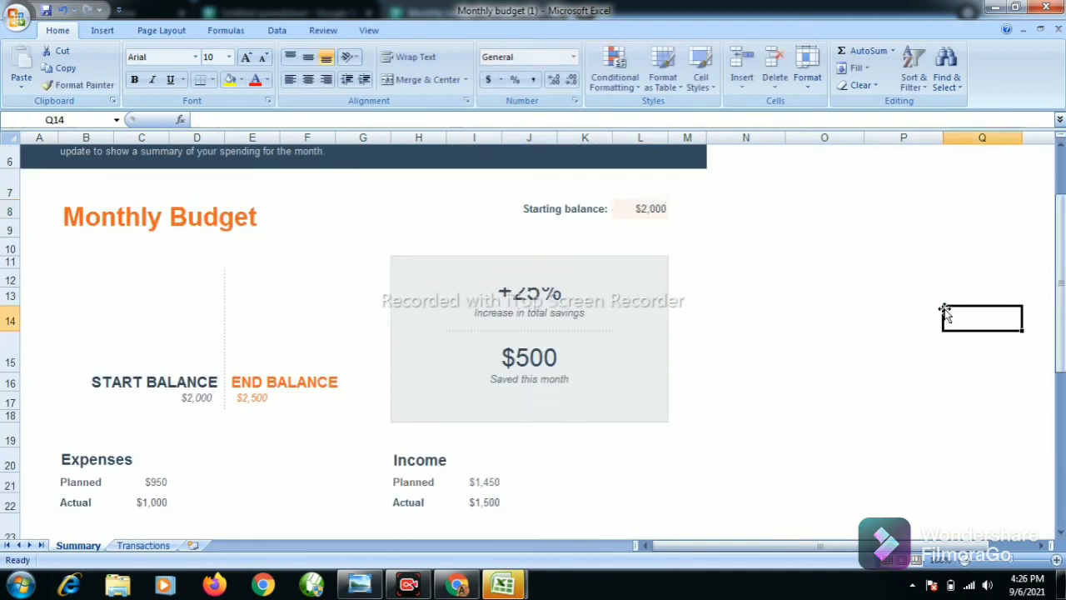
{"action": "key", "text": "Return"}
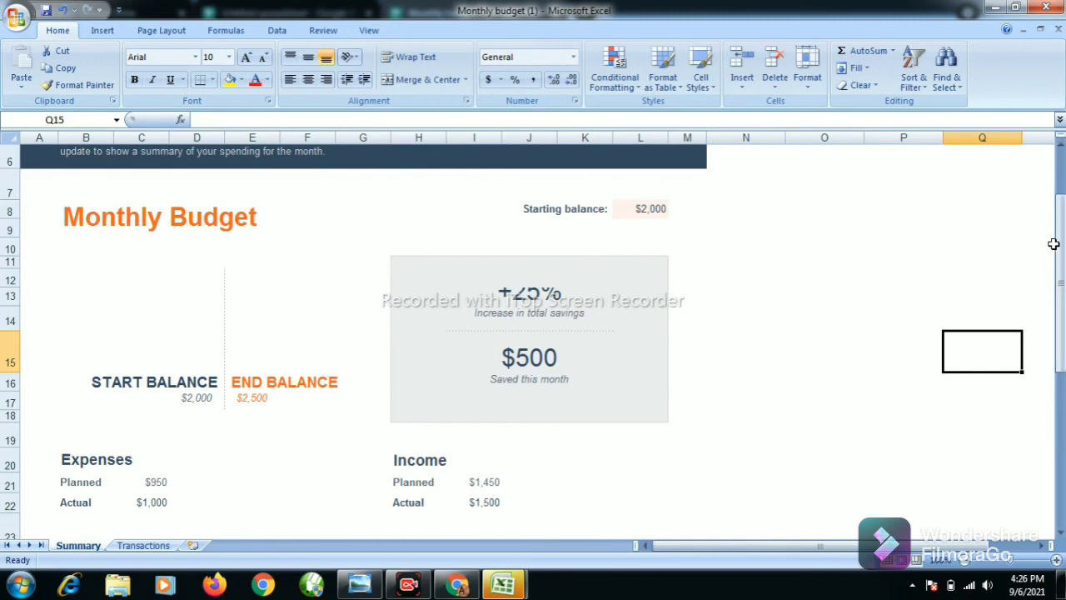
Make rows 14 and 13 taller so +25% displays fully.
{"action": "mouse_move", "coordinate": [1056, 240]}
{"action": "left_mouse_down"}
{"action": "mouse_move", "coordinate": [1063, 350]}
{"action": "mouse_move", "coordinate": [1061, 208]}
{"action": "left_mouse_up"}
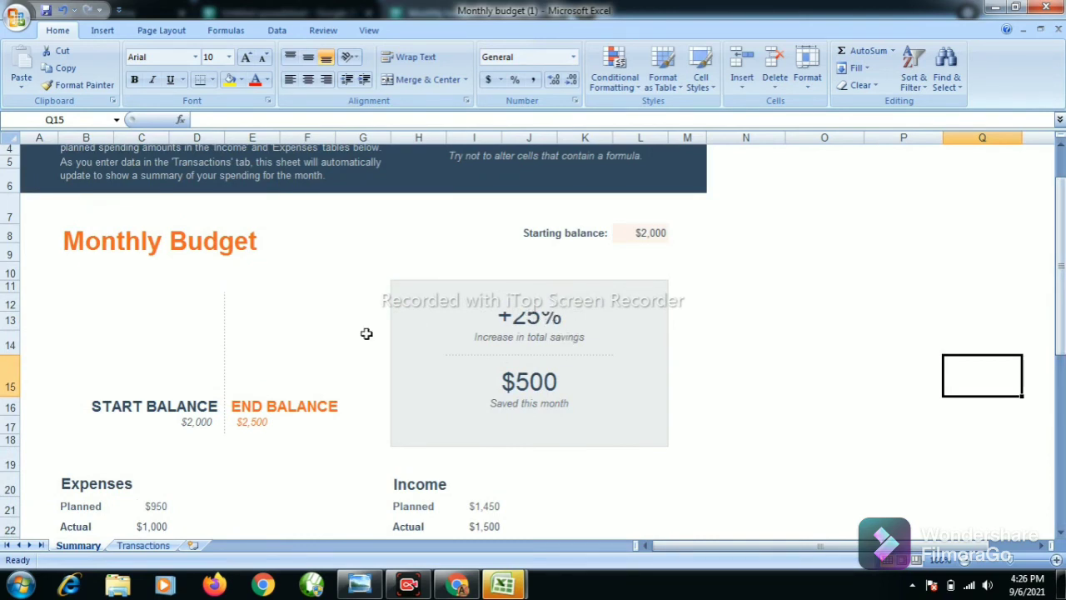
{"action": "left_click_drag", "start_coordinate": [7, 356], "coordinate": [7, 370]}
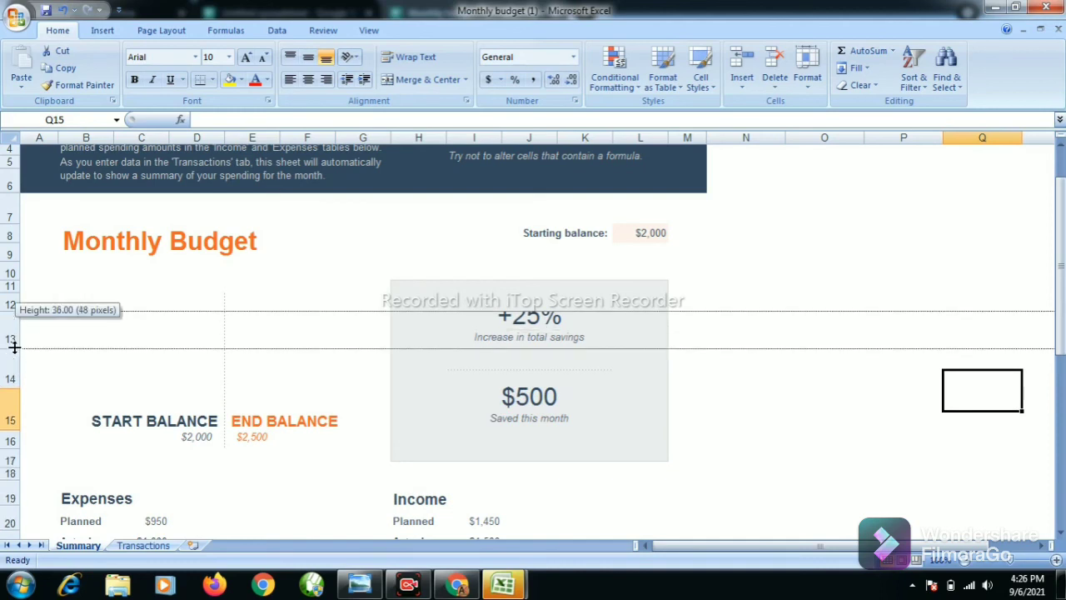
{"action": "left_click_drag", "start_coordinate": [10, 326], "coordinate": [14, 345]}
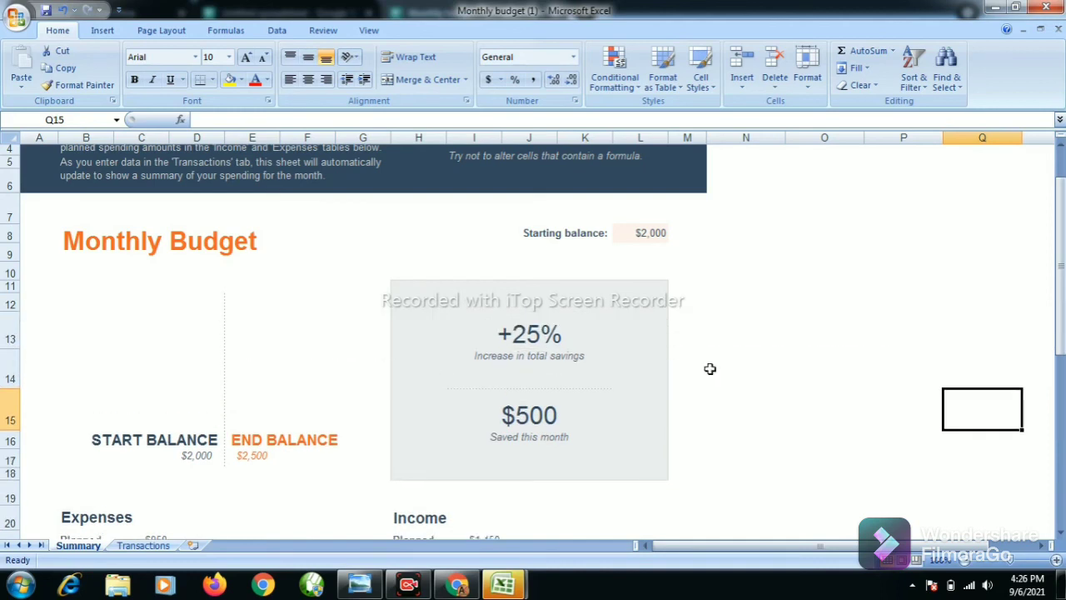
Put an outside border around the Monthly Budget title cell B8.
{"action": "left_click", "coordinate": [136, 235]}
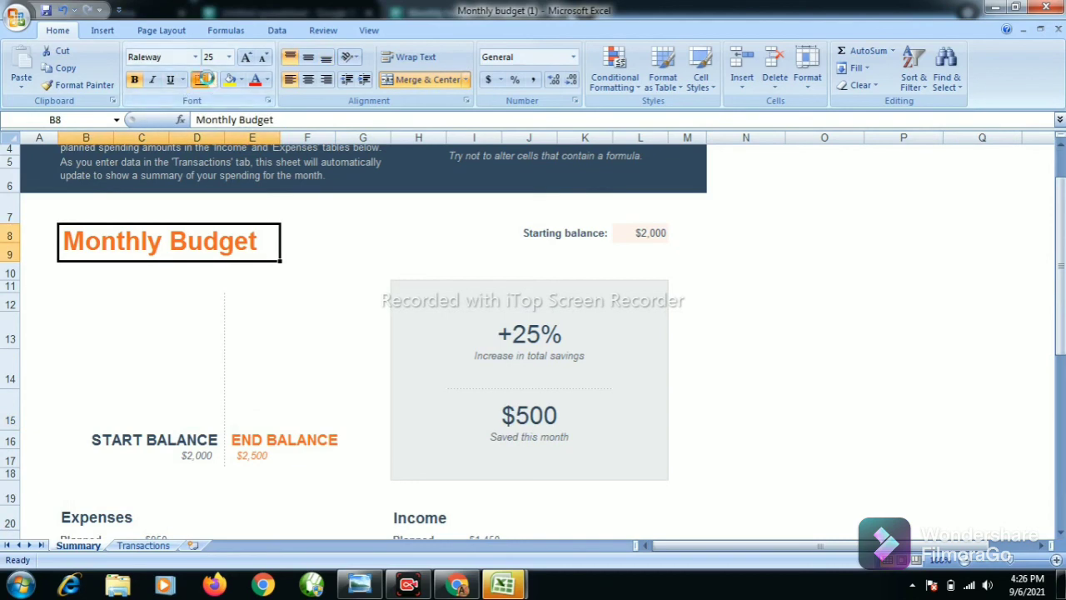
{"action": "left_click", "coordinate": [203, 80]}
{"action": "left_click", "coordinate": [214, 81]}
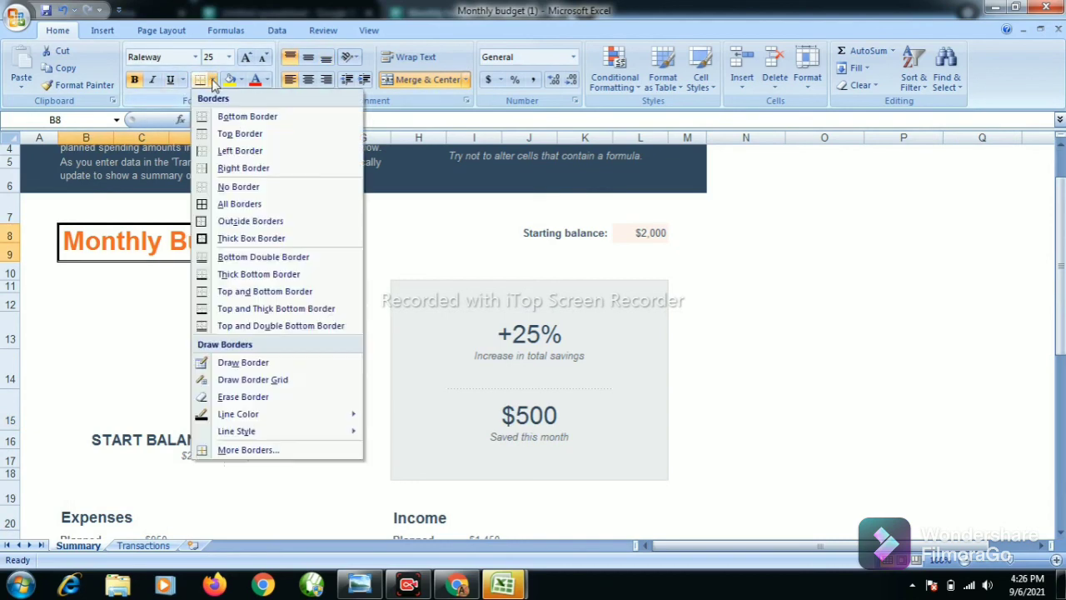
{"action": "left_click", "coordinate": [240, 223]}
{"action": "left_click", "coordinate": [246, 286]}
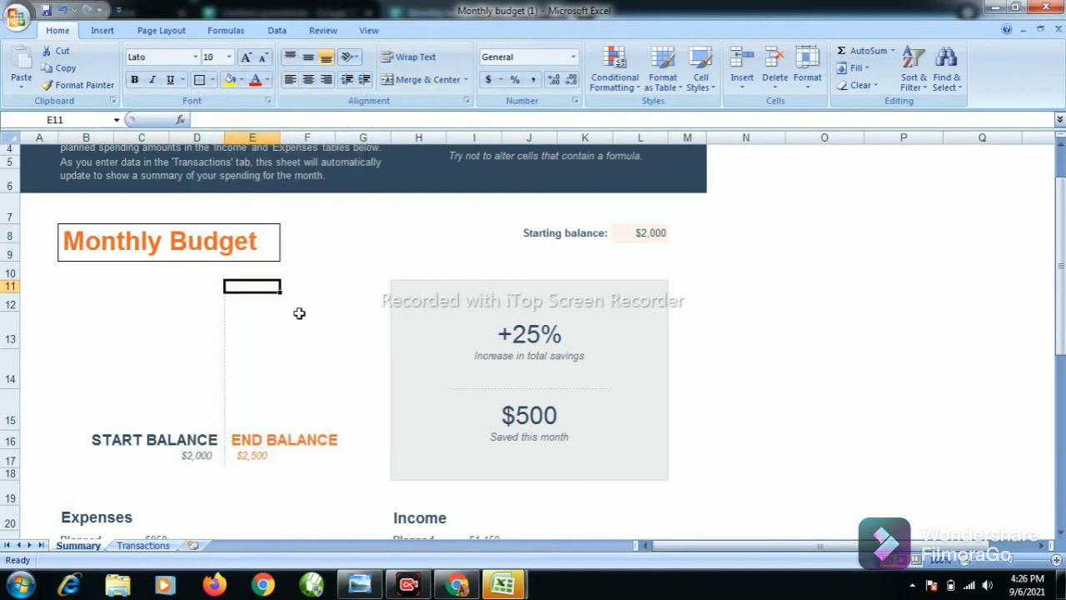
Merge the savings summary area H11:L18 and give it a thick box border.
{"action": "left_click", "coordinate": [437, 340]}
{"action": "mouse_move", "coordinate": [400, 286]}
{"action": "left_mouse_down"}
{"action": "mouse_move", "coordinate": [597, 460]}
{"action": "mouse_move", "coordinate": [626, 471]}
{"action": "left_mouse_up"}
{"action": "left_click", "coordinate": [427, 79]}
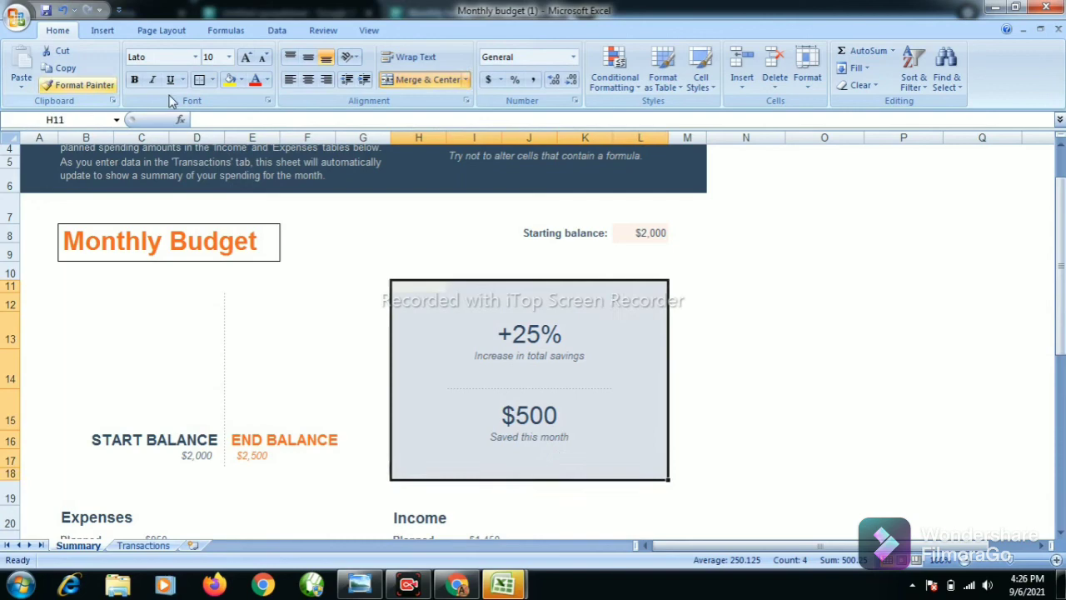
{"action": "left_click", "coordinate": [213, 80]}
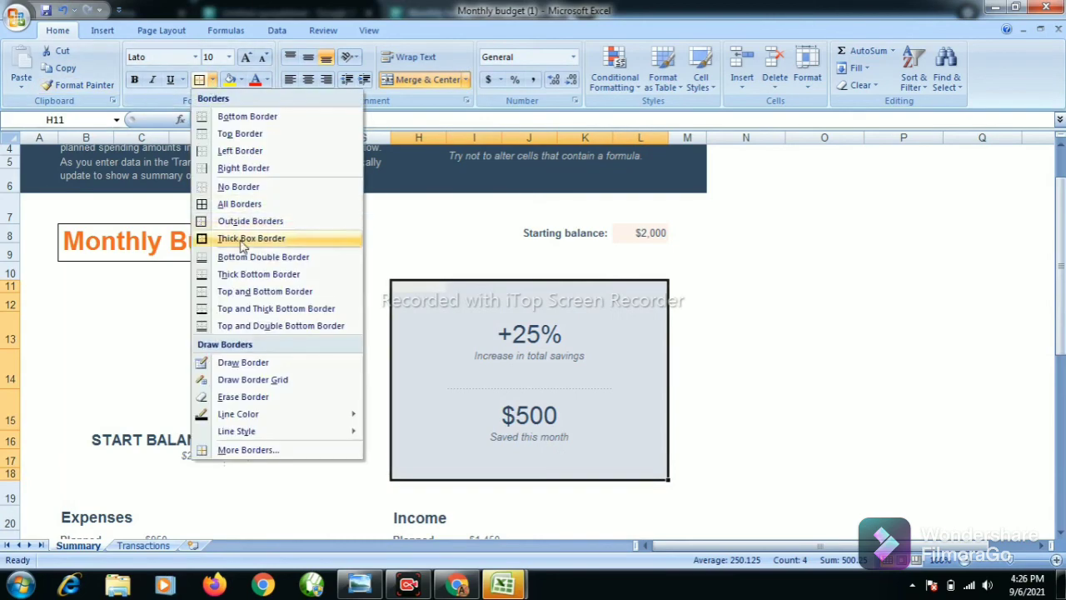
{"action": "left_click", "coordinate": [241, 240]}
{"action": "left_click", "coordinate": [933, 521]}
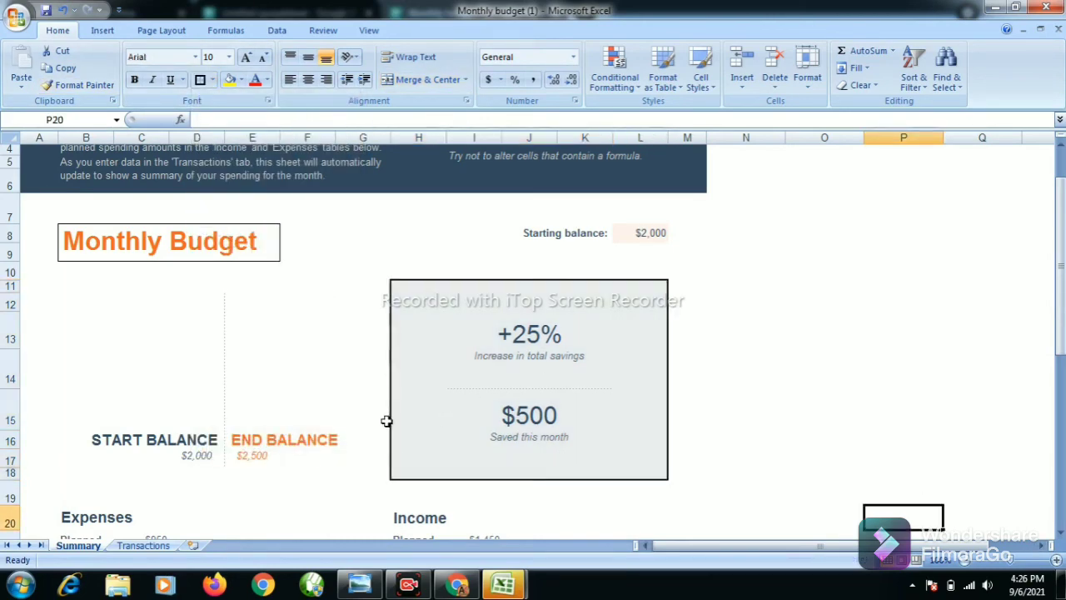
Review the finished Summary sheet and switch to the screen recorder to stop recording.
{"action": "left_click", "coordinate": [198, 444]}
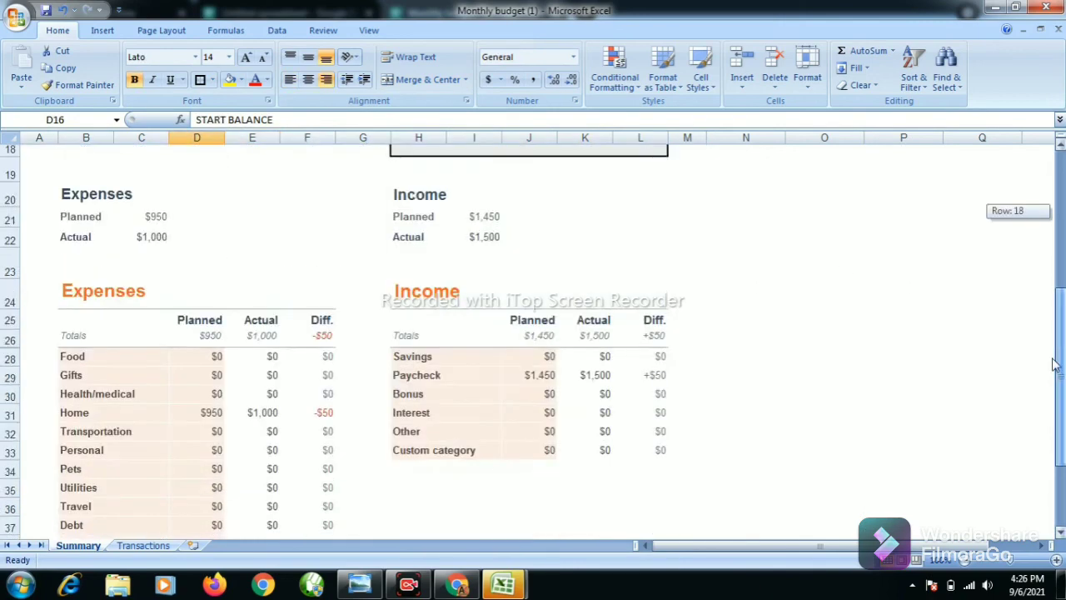
{"action": "left_click_drag", "start_coordinate": [1062, 217], "coordinate": [1062, 353]}
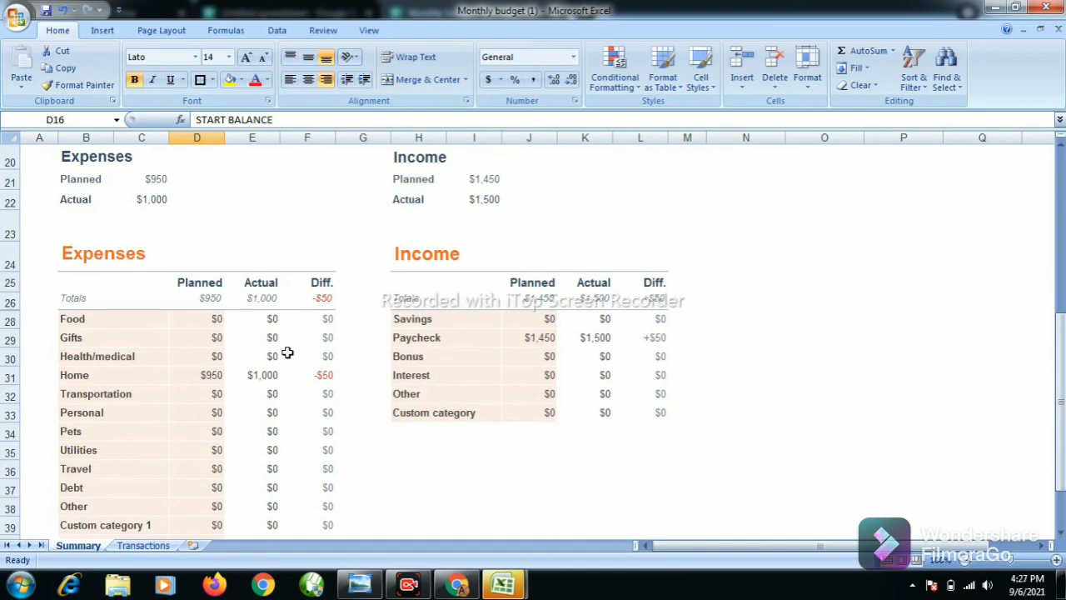
{"action": "left_click_drag", "start_coordinate": [1062, 378], "coordinate": [903, 286]}
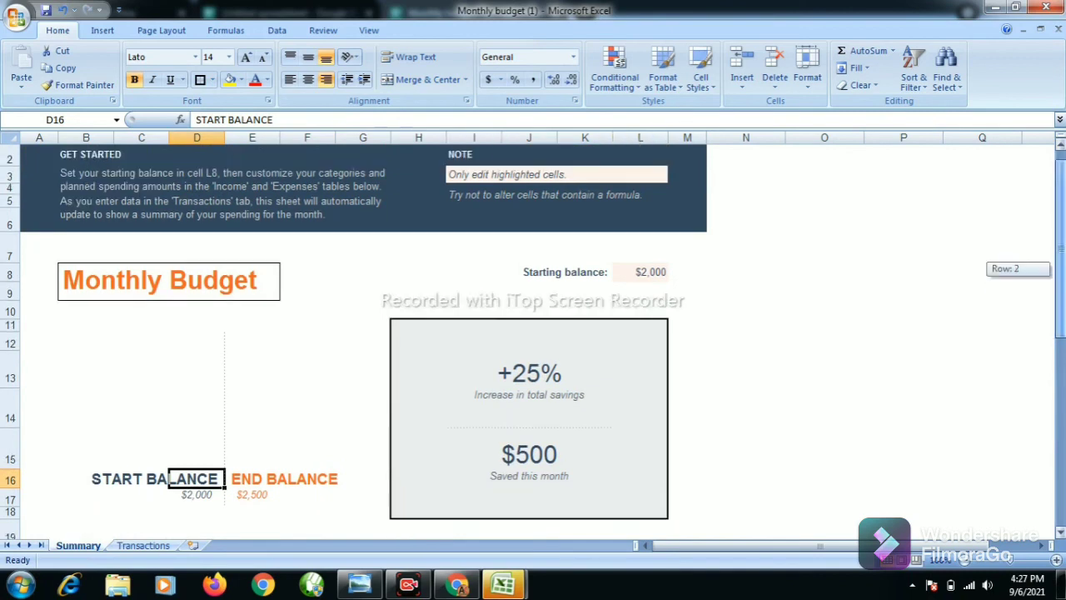
{"action": "left_click_drag", "start_coordinate": [903, 286], "coordinate": [906, 266]}
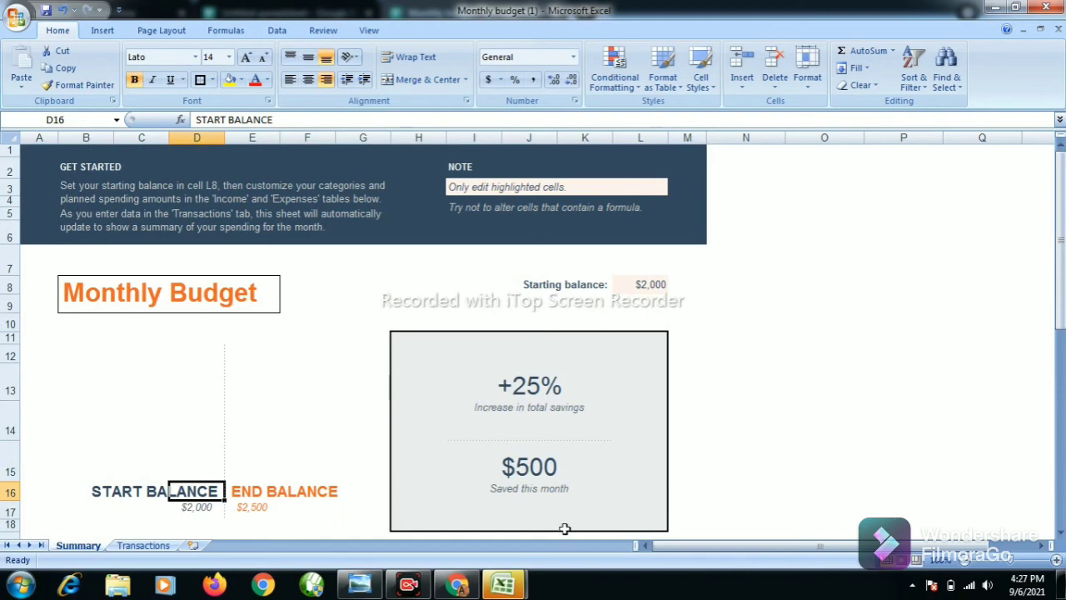
{"action": "left_click", "coordinate": [410, 588]}
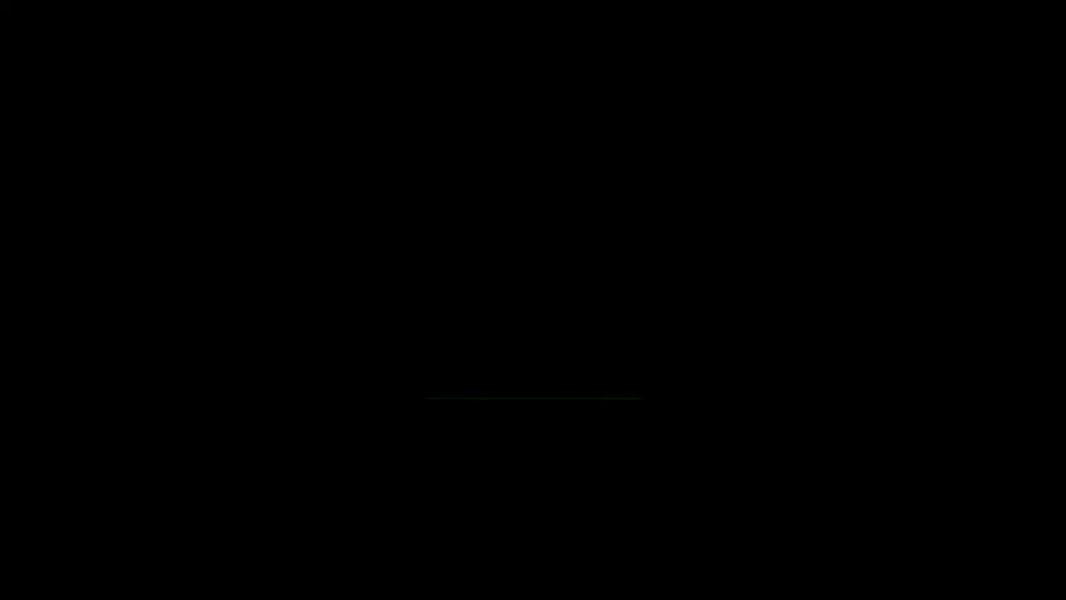